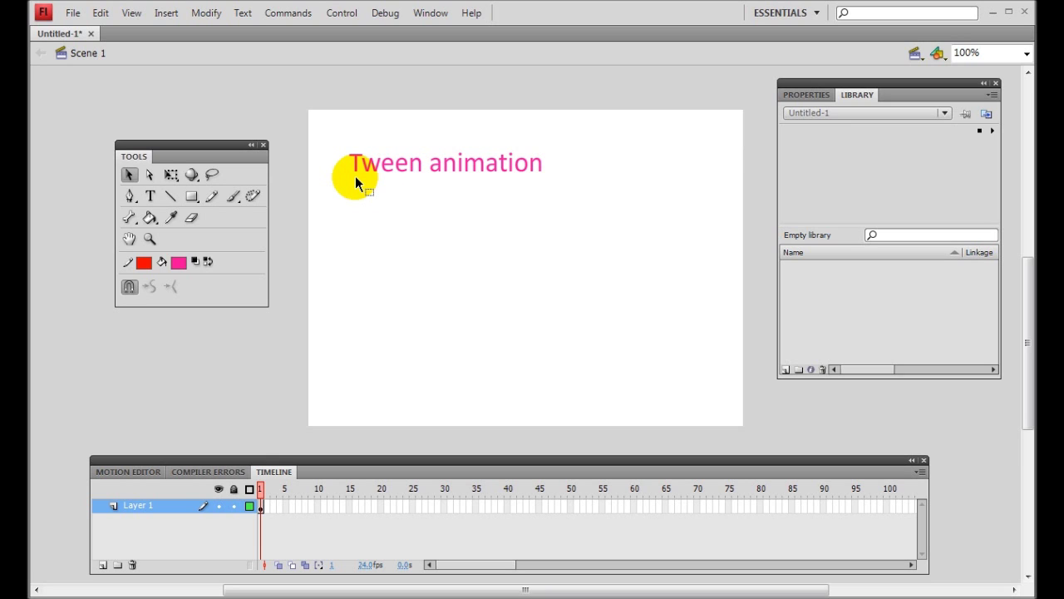
# Step: Add the text "start frame" on the stage below the "Tween animation" title
pyautogui.click(355, 176)
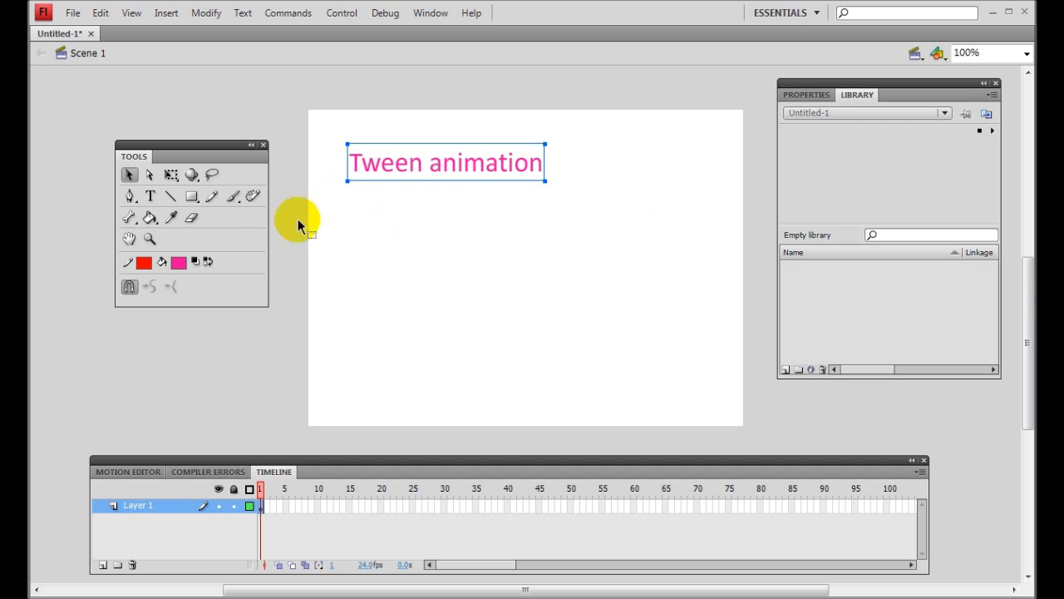
pyautogui.click(149, 196)
pyautogui.click(362, 233)
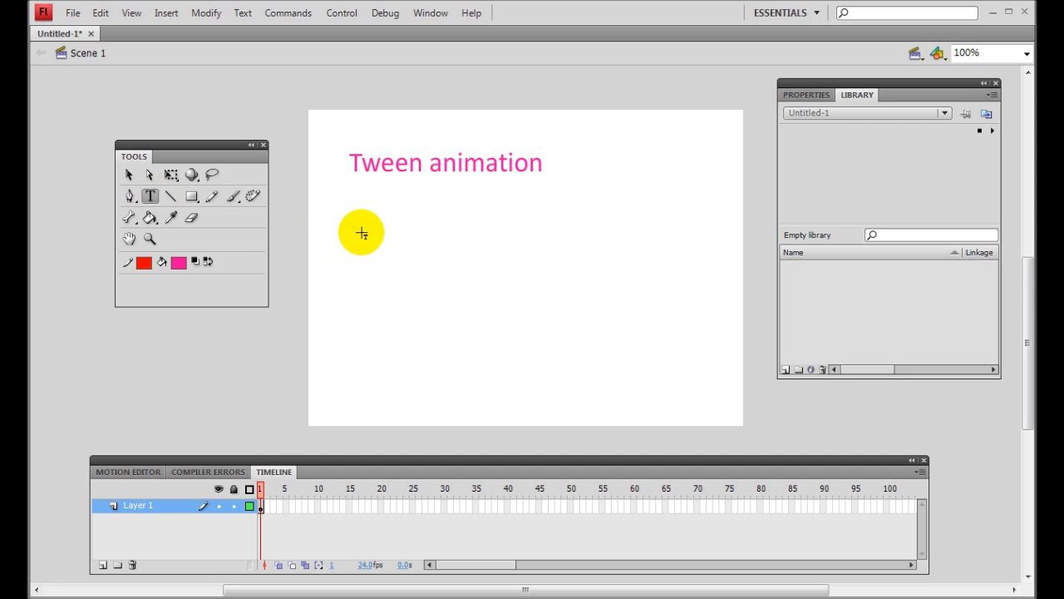
pyautogui.press('a')
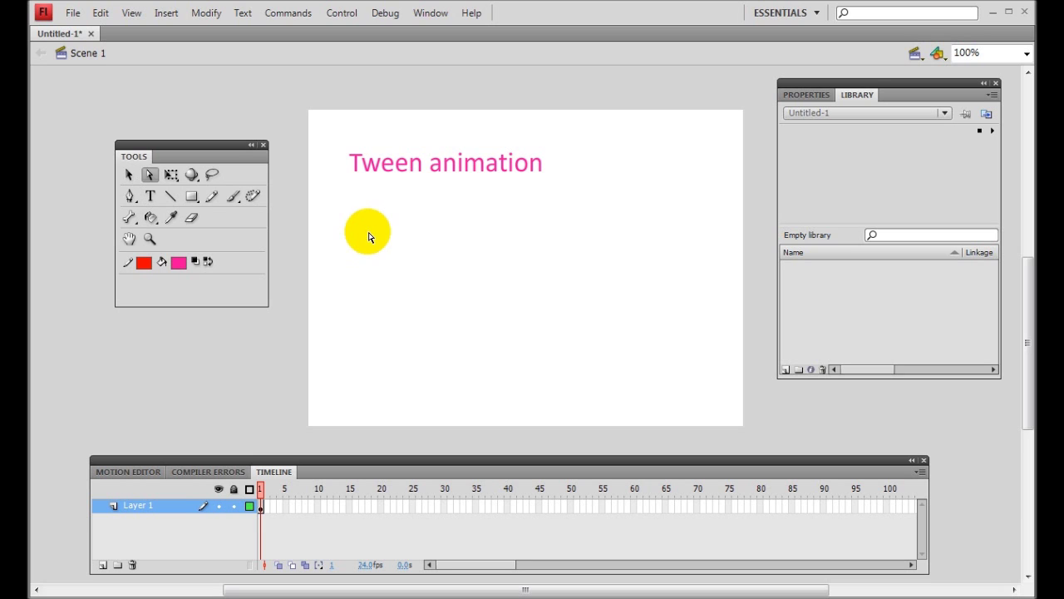
pyautogui.click(150, 196)
pyautogui.click(365, 220)
pyautogui.write('start frame')
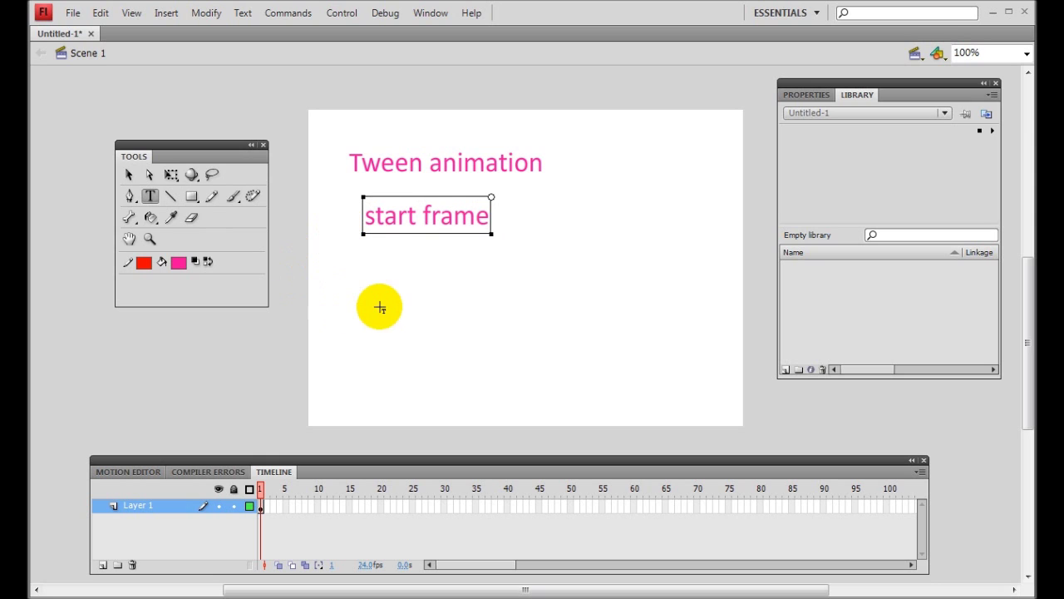
# Step: Add the text "ending frame" below "start frame" and move it down to leave a gap between them
pyautogui.click(369, 281)
pyautogui.write('en')
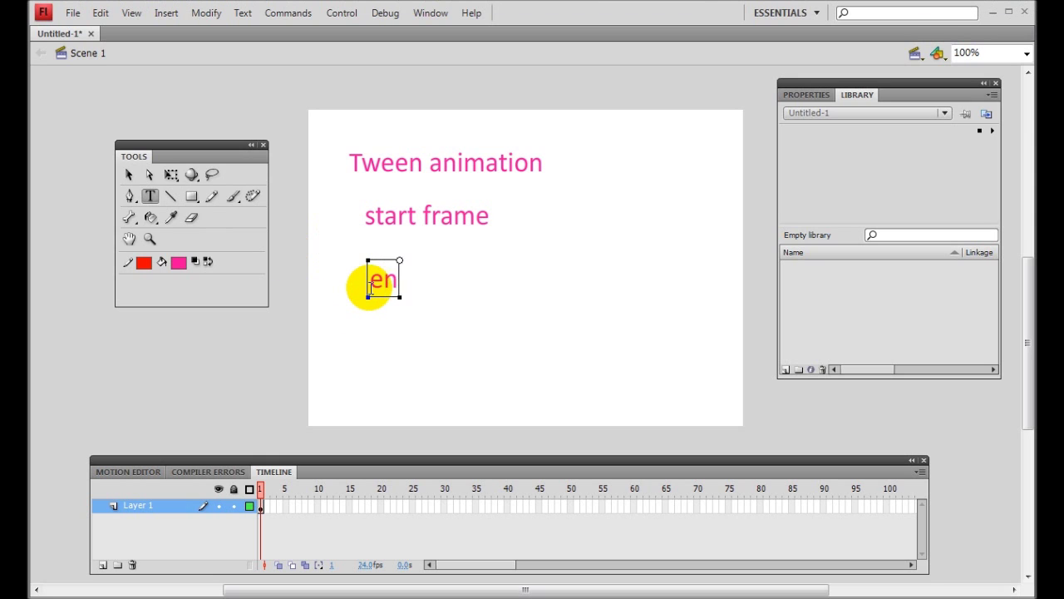
pyautogui.write('ding frame')
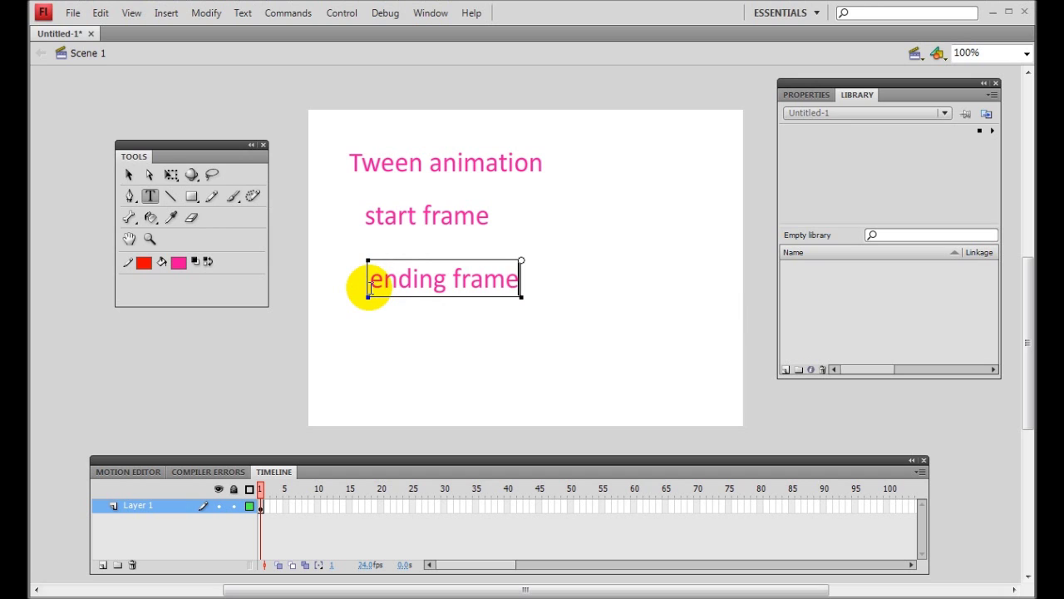
pyautogui.click(127, 176)
pyautogui.moveTo(468, 285); pyautogui.dragTo(466, 331)
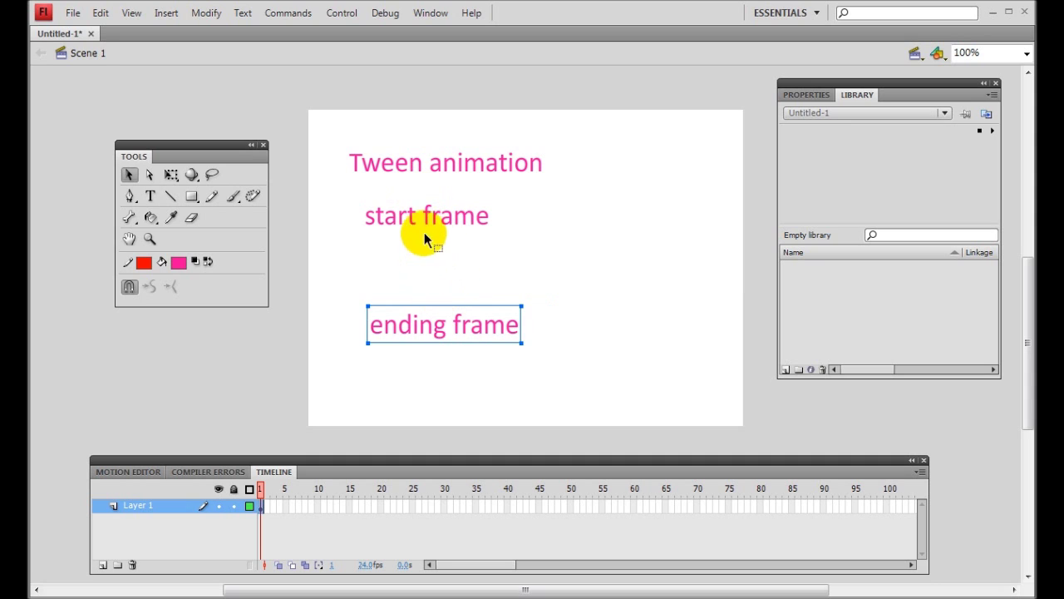
# Step: Add the text "tween frames" between "start frame" and "ending frame" and shift it to the right
pyautogui.click(151, 197)
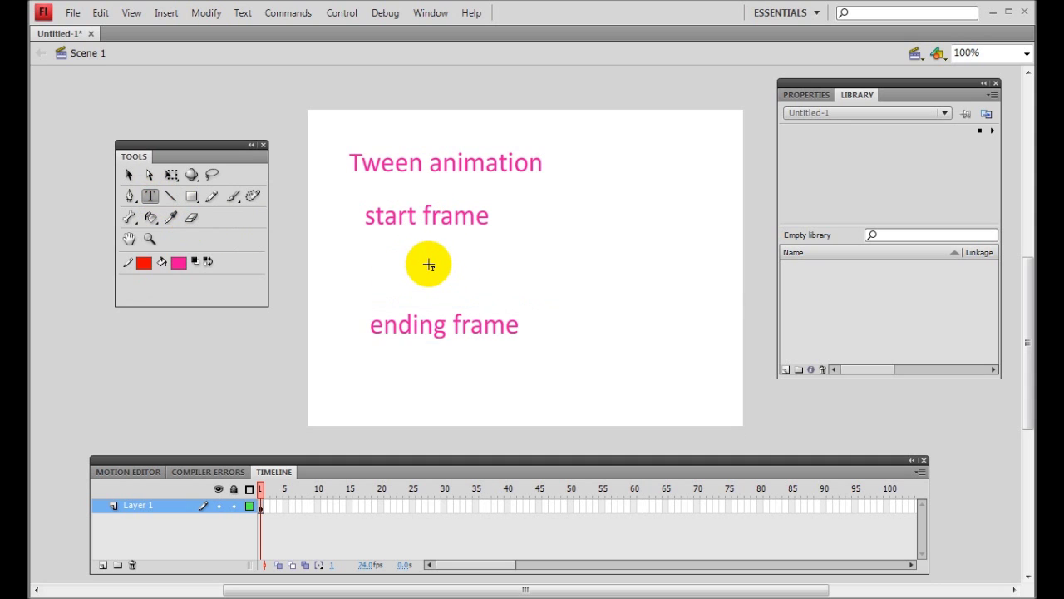
pyautogui.press('e')
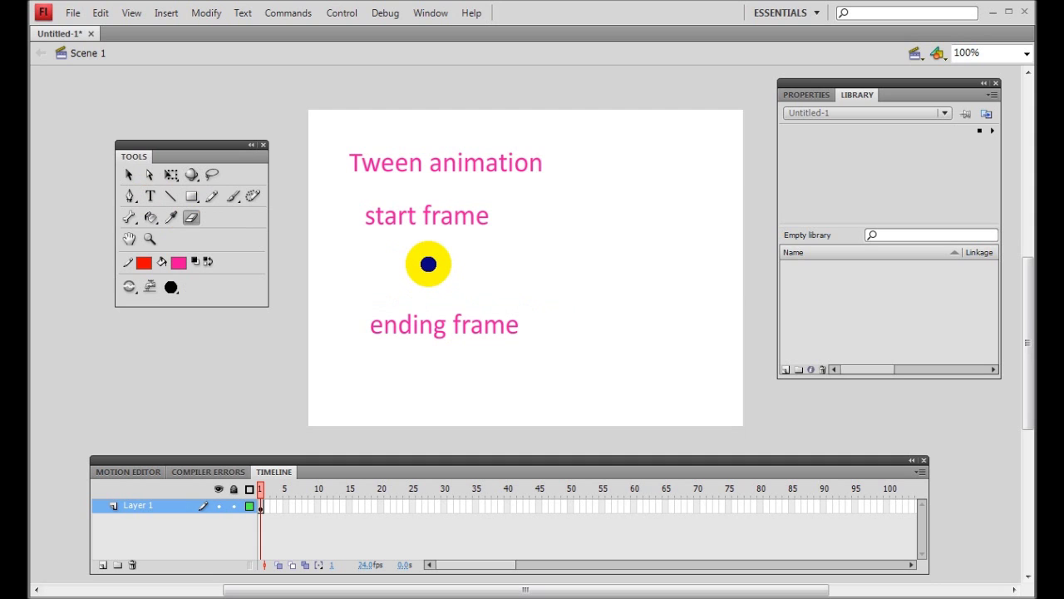
pyautogui.scroll(3, 428, 263)
pyautogui.click(150, 196)
pyautogui.click(433, 347)
pyautogui.write('tween frames')
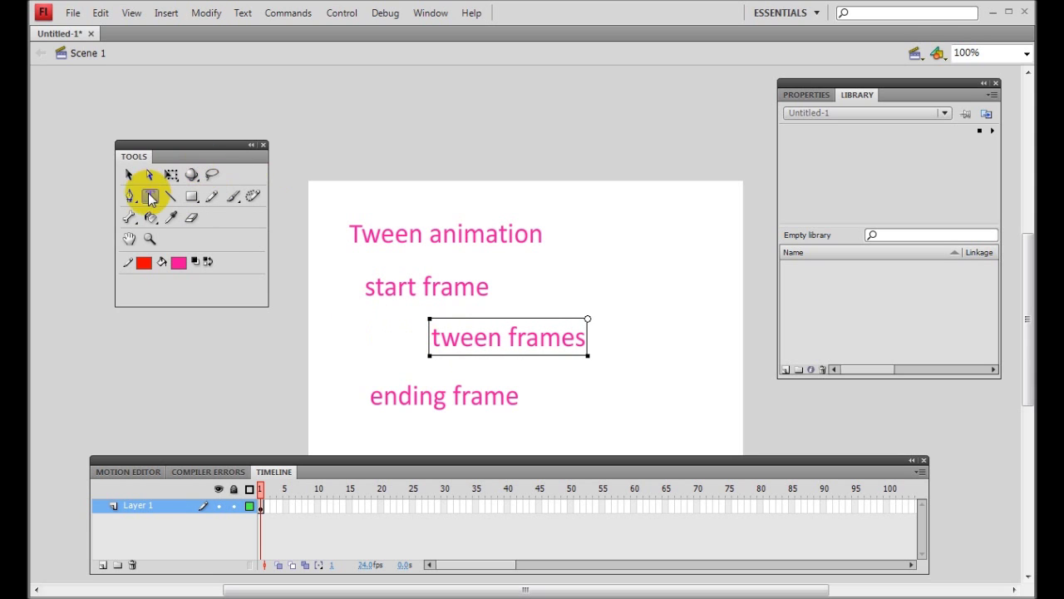
pyautogui.click(128, 175)
pyautogui.moveTo(493, 336); pyautogui.dragTo(530, 340)
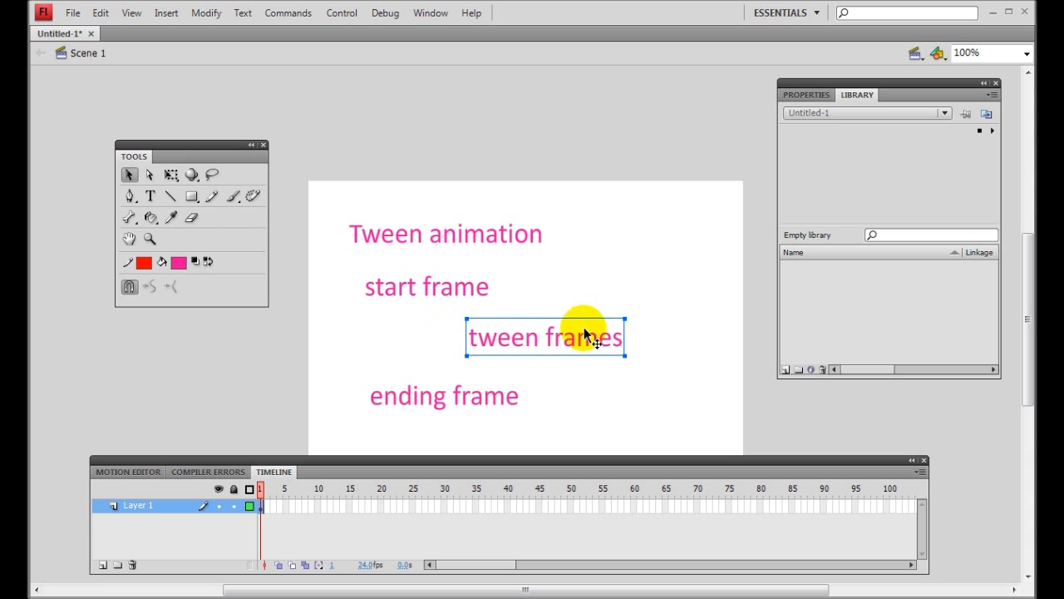
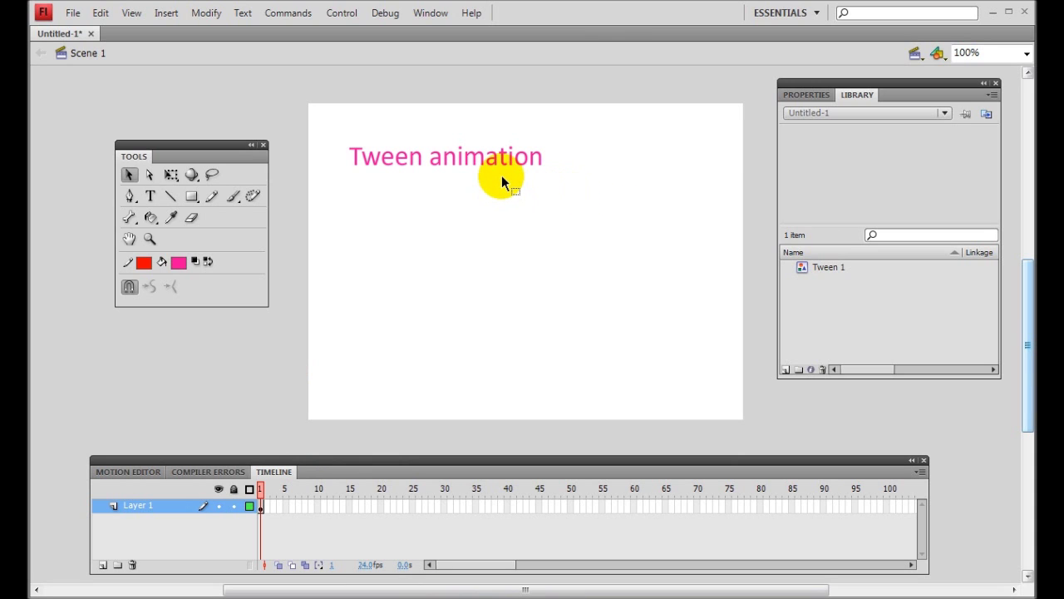
# Step: Create a motion tween on the "Tween animation" text and move it straight down near the stage's lower edge at frame 24
pyautogui.click(479, 159)
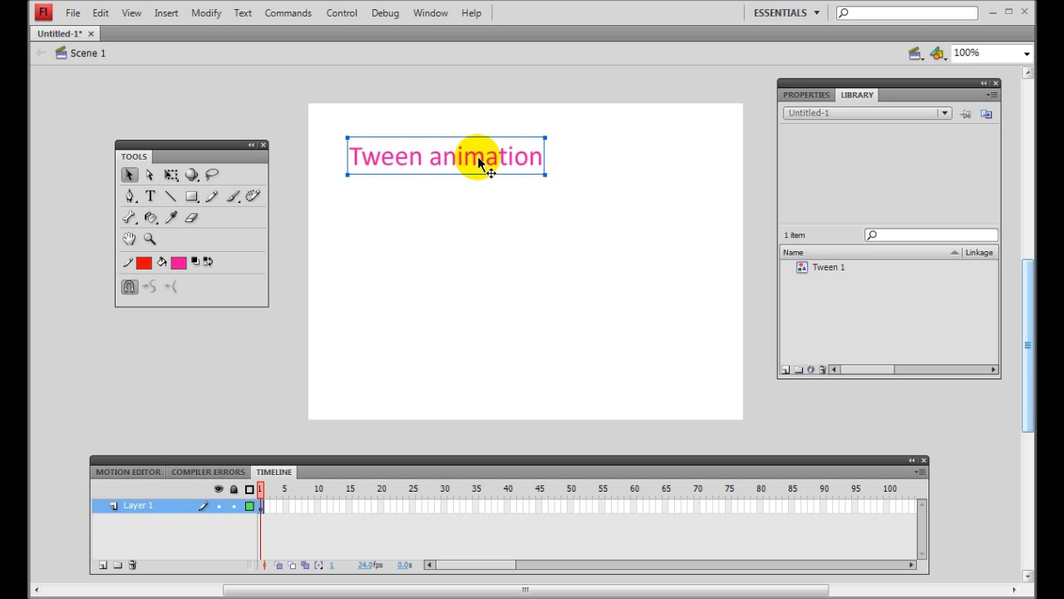
pyautogui.moveTo(448, 159)
pyautogui.mouseDown()
pyautogui.moveTo(470, 158)
pyautogui.moveTo(451, 160)
pyautogui.mouseUp()
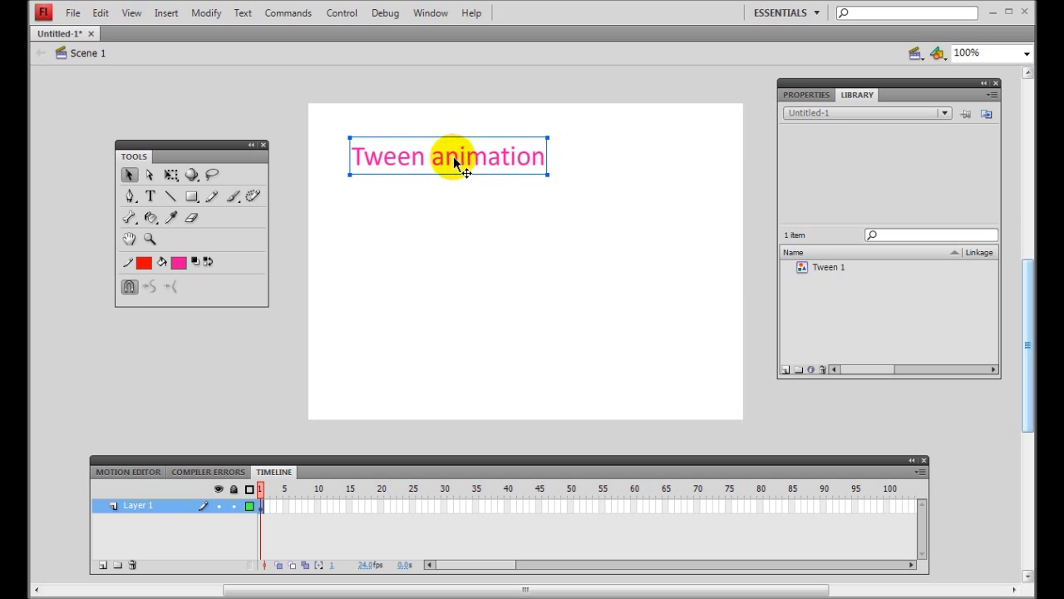
pyautogui.rightClick(479, 161)
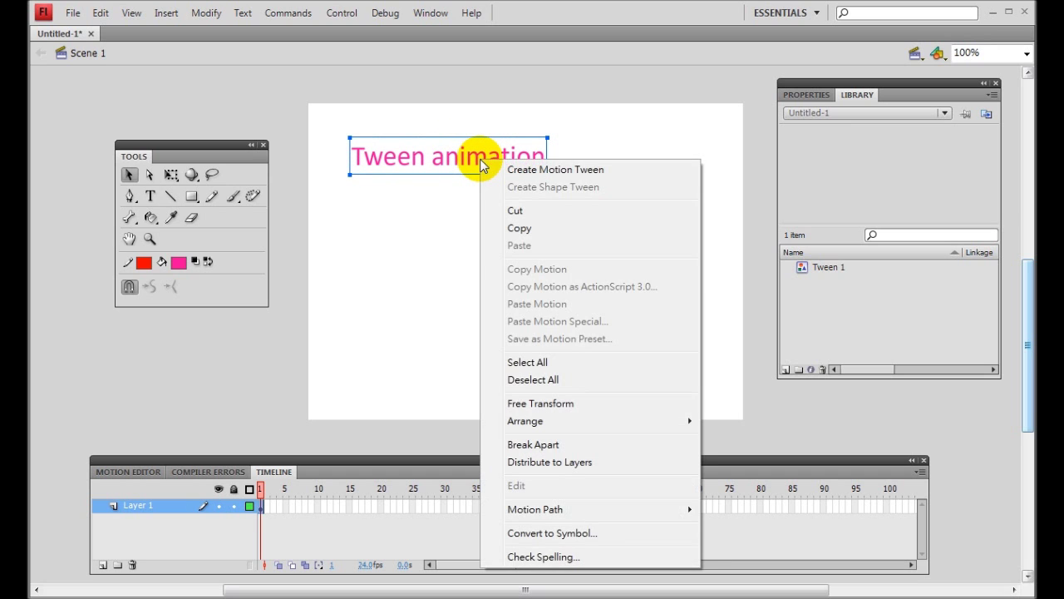
pyautogui.click(587, 171)
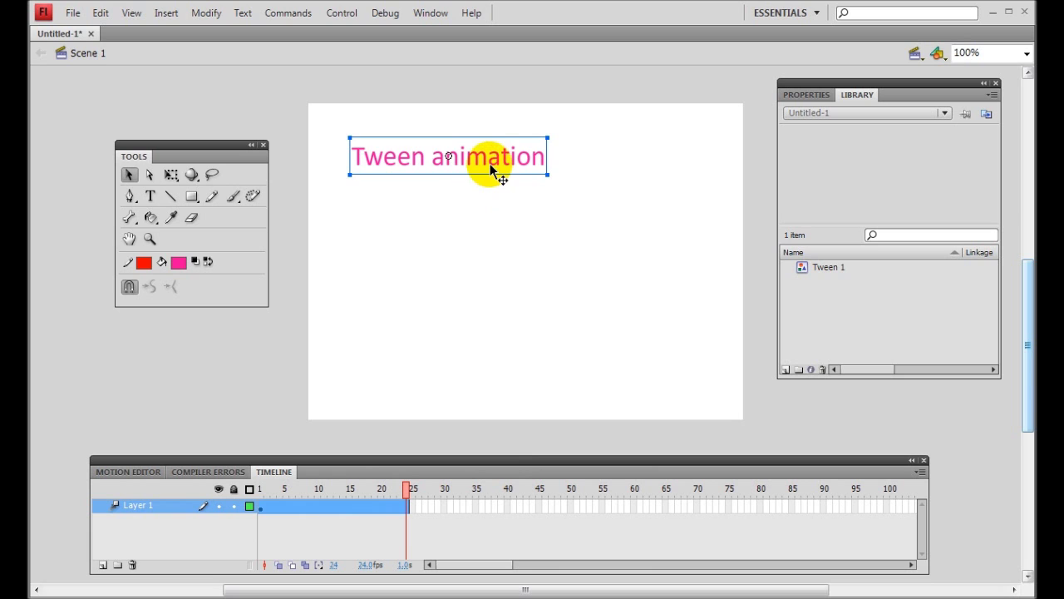
pyautogui.moveTo(497, 170); pyautogui.dragTo(491, 363)
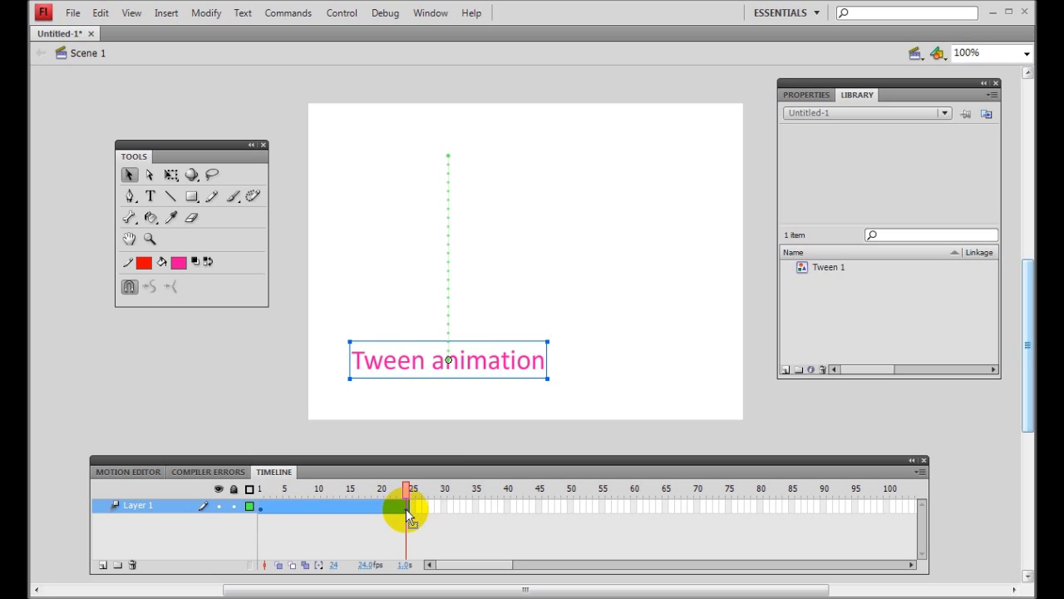
# Step: Play the tween from frame 1 and scrub back through frames 16 and 11 to inspect the in-between positions
pyautogui.moveTo(407, 499); pyautogui.dragTo(259, 489)
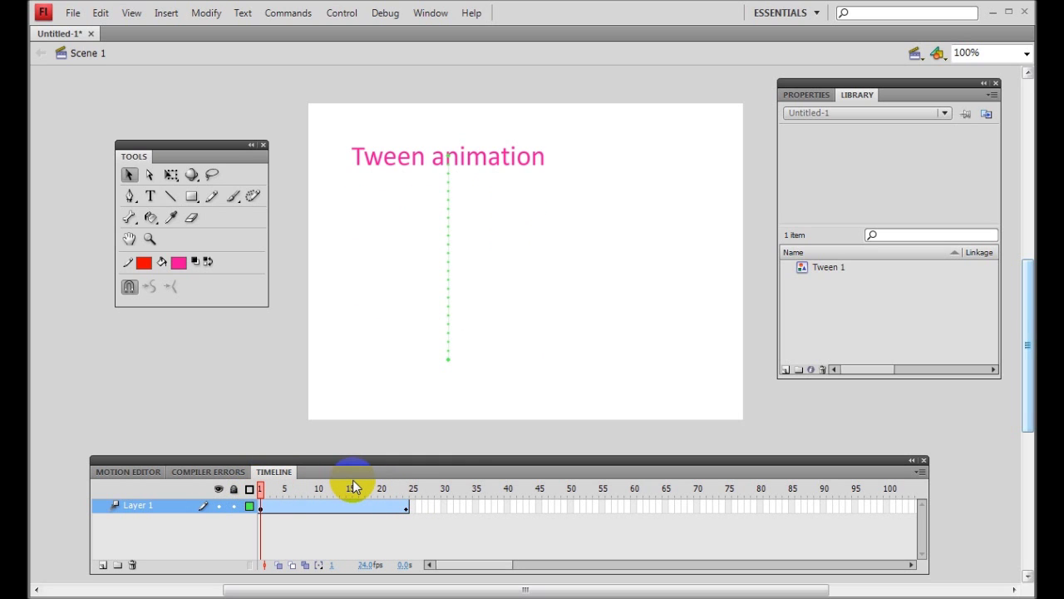
pyautogui.press('Return')
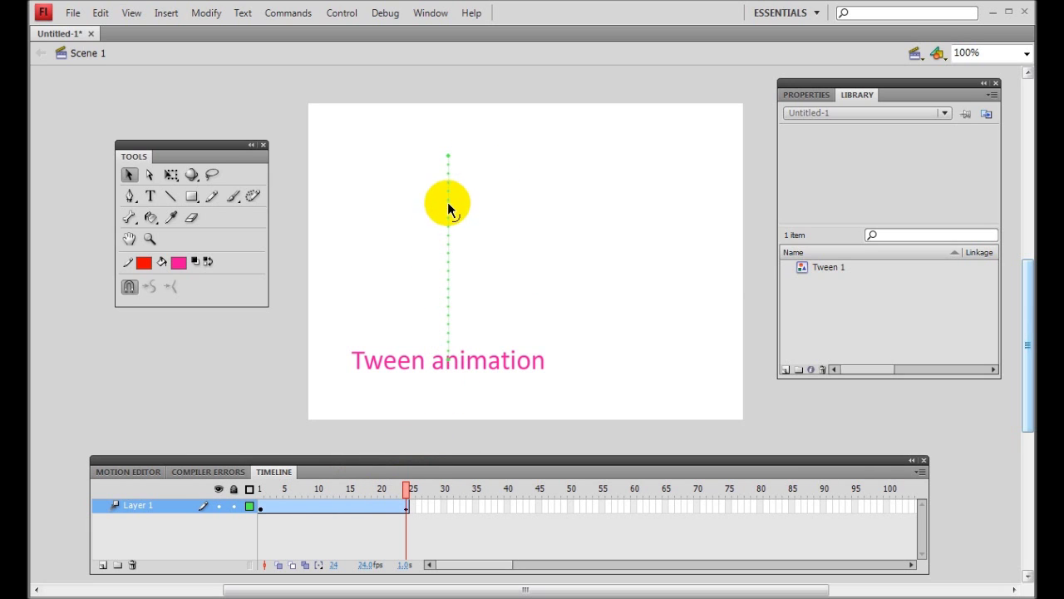
pyautogui.moveTo(406, 490); pyautogui.dragTo(353, 491)
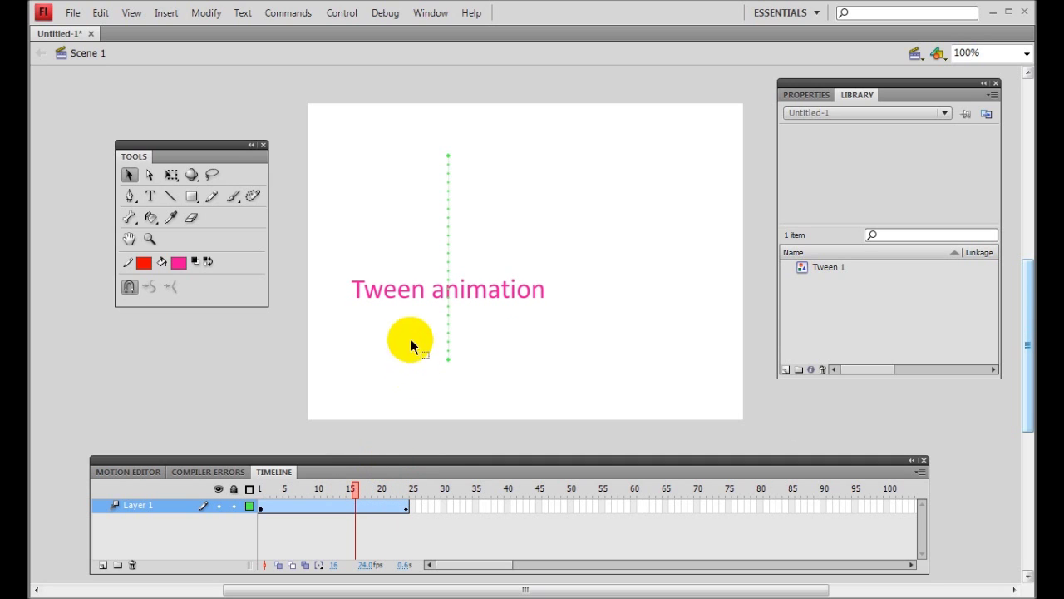
pyautogui.moveTo(353, 489); pyautogui.dragTo(325, 494)
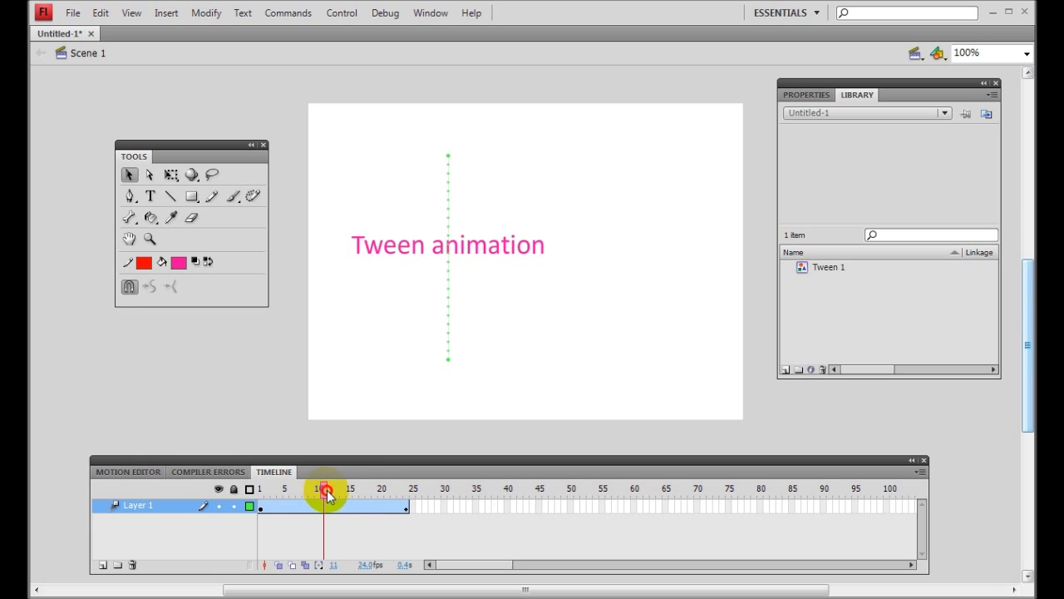
# Step: Extend the motion tween's span to frame 40 and play the animation from frame 1
pyautogui.click(405, 509)
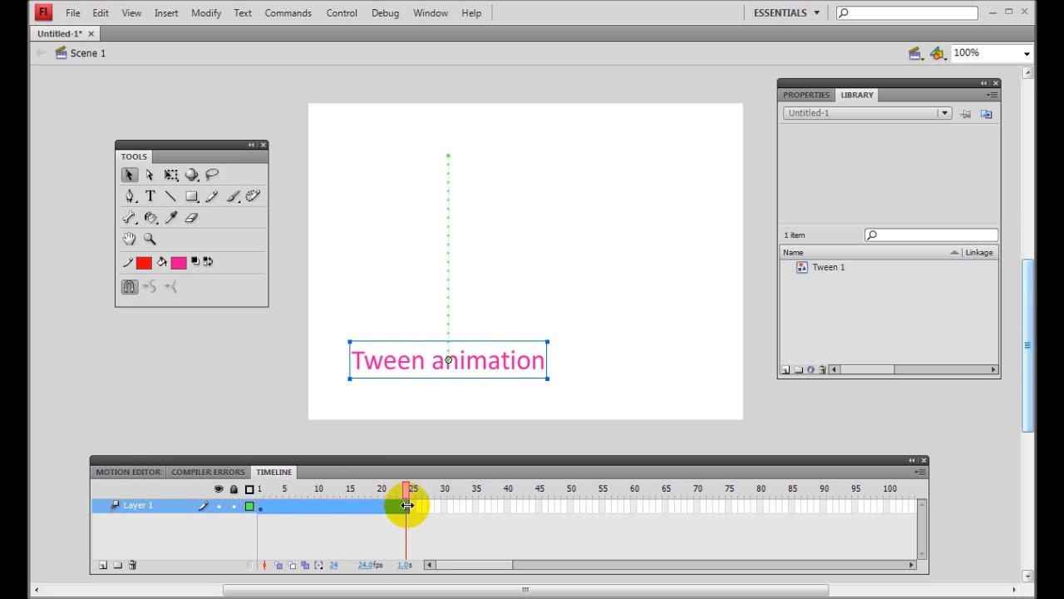
pyautogui.moveTo(408, 508); pyautogui.dragTo(509, 509)
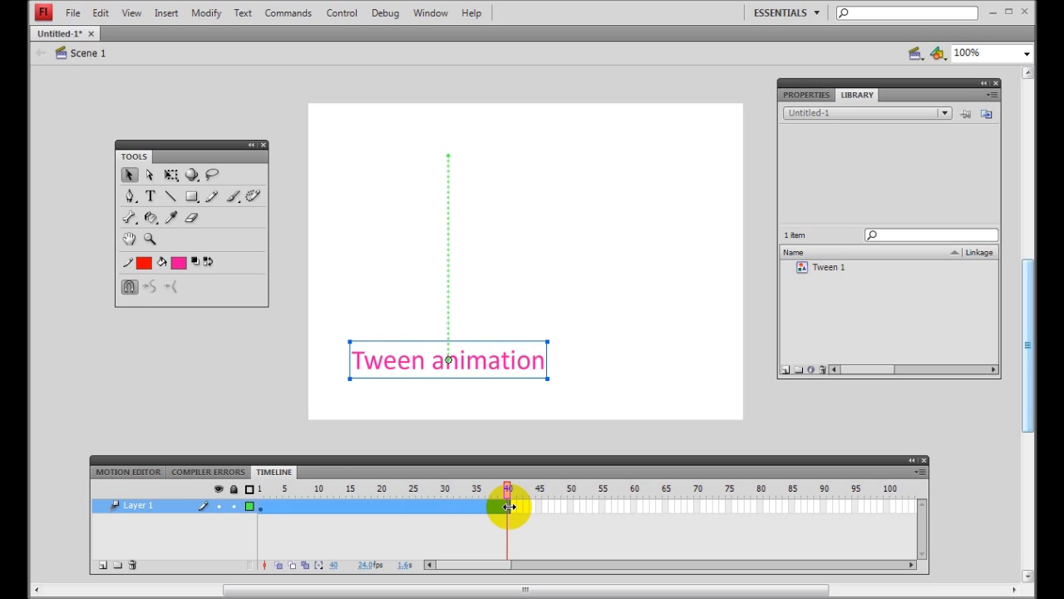
pyautogui.moveTo(506, 491); pyautogui.dragTo(261, 496)
pyautogui.press('Return')
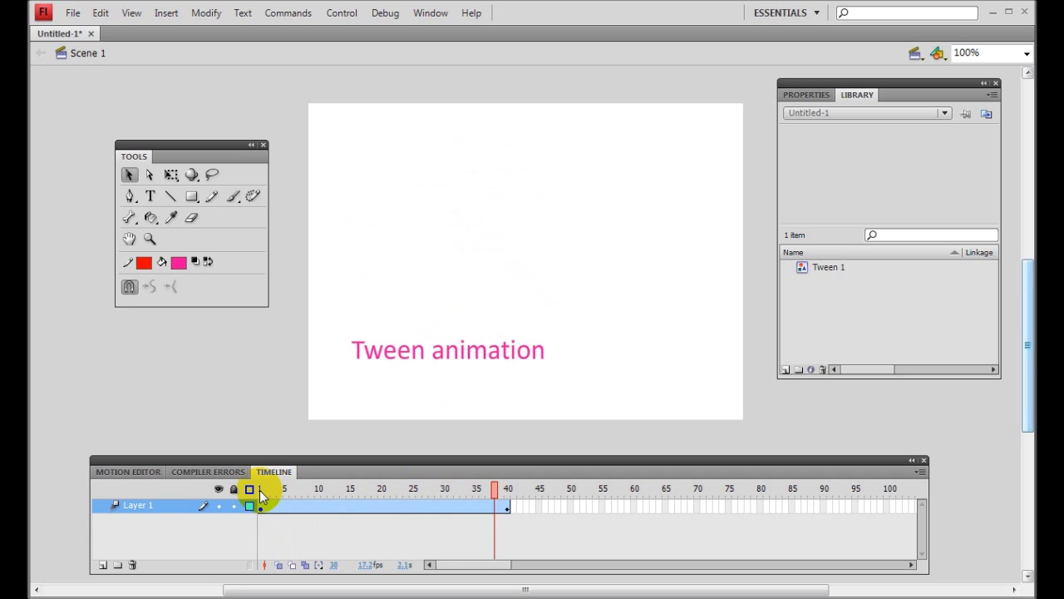
pyautogui.press('Return')
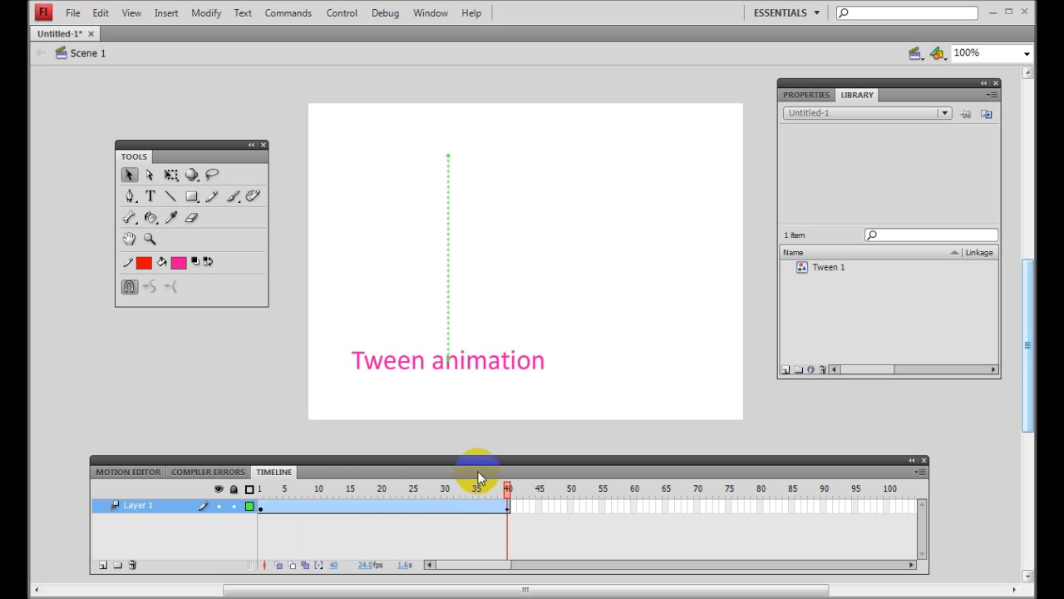
# Step: Extend the motion tween's span to frame 60 and play the slower animation from frame 1
pyautogui.moveTo(507, 507); pyautogui.dragTo(330, 491)
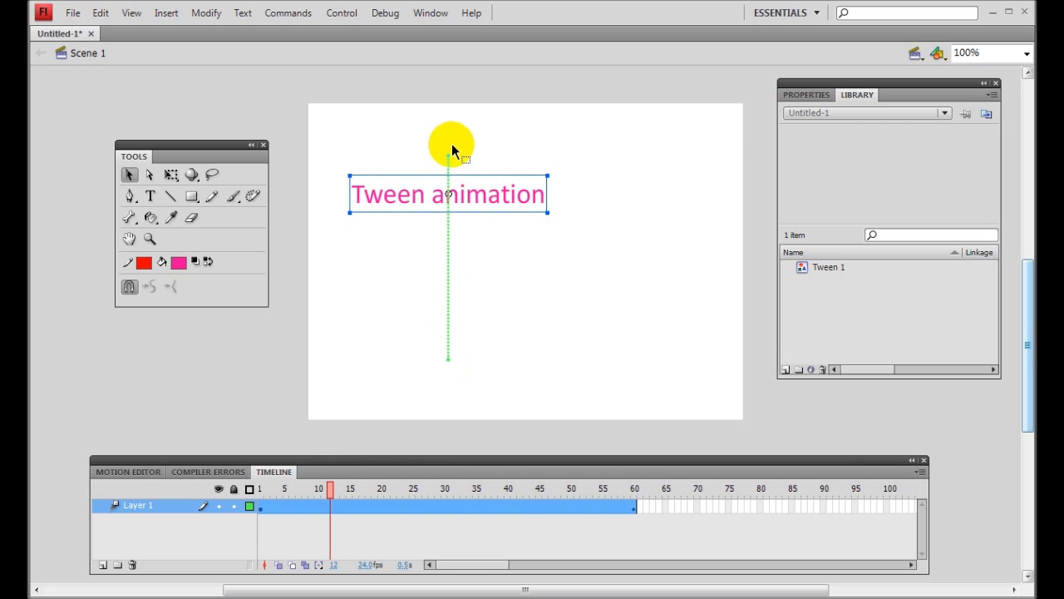
pyautogui.moveTo(330, 493); pyautogui.dragTo(250, 493)
pyautogui.press('Return')
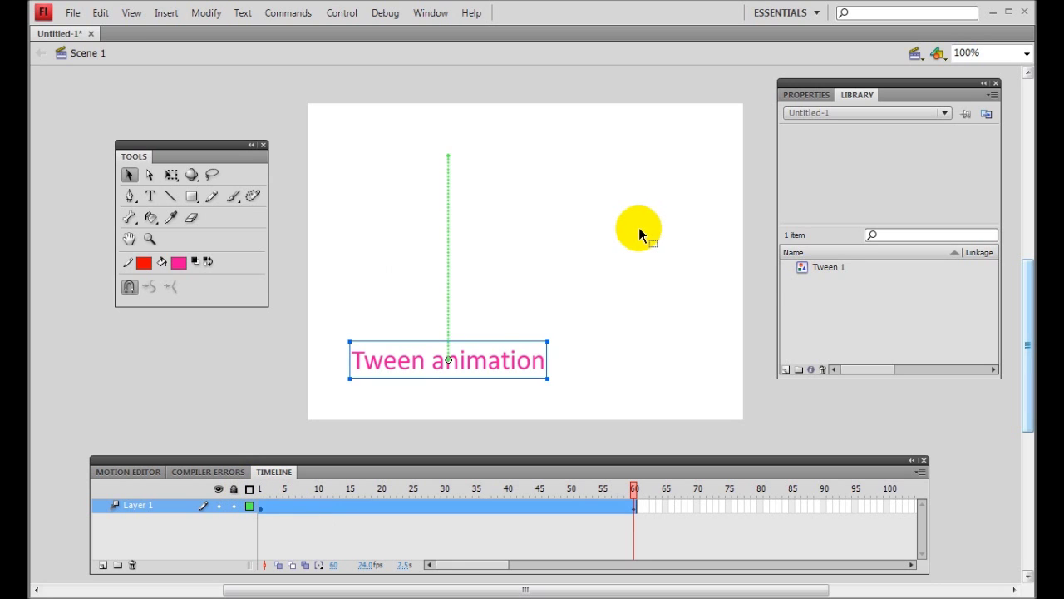
# Step: Preview the Tween 1 symbol in the library and deselect the text on the stage
pyautogui.click(829, 267)
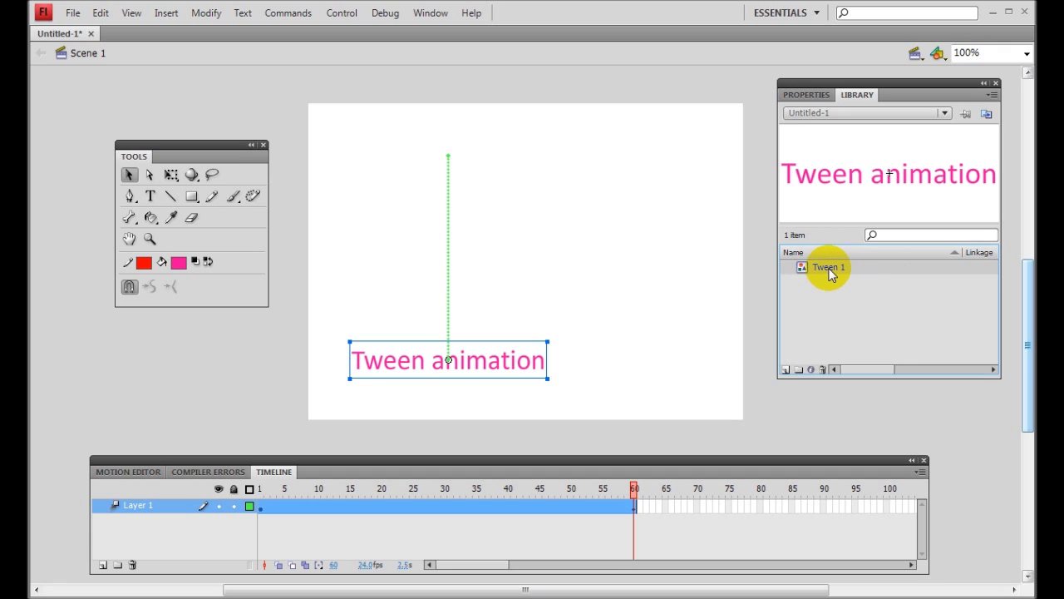
pyautogui.hotkey('ctrl', 'shift', 'a')
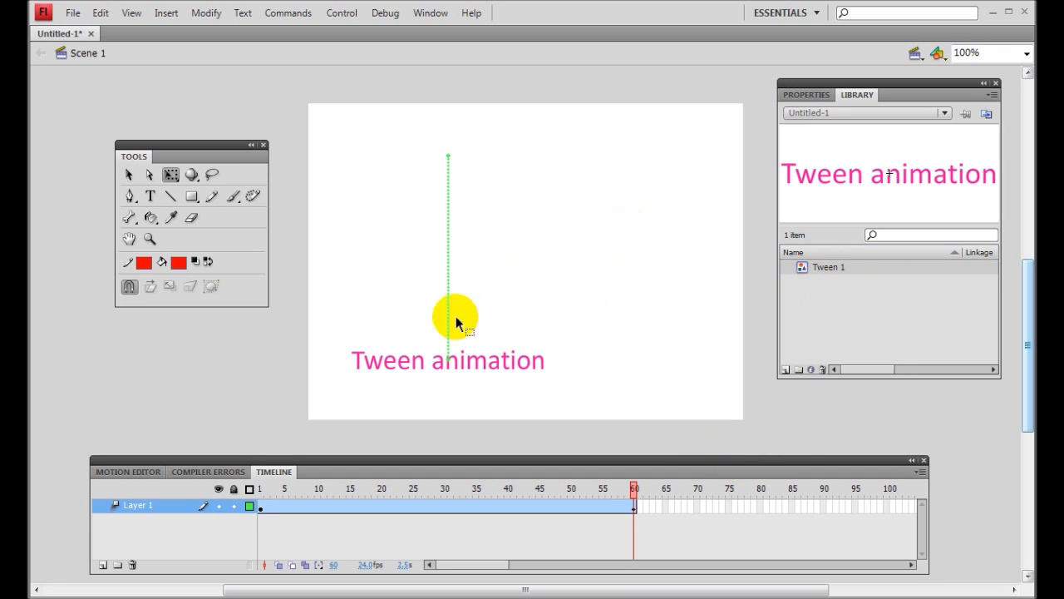
# Step: Rotate the "Tween animation" text counterclockwise at frame 60 with Free Transform and play the animation
pyautogui.press('q')
pyautogui.click(487, 361)
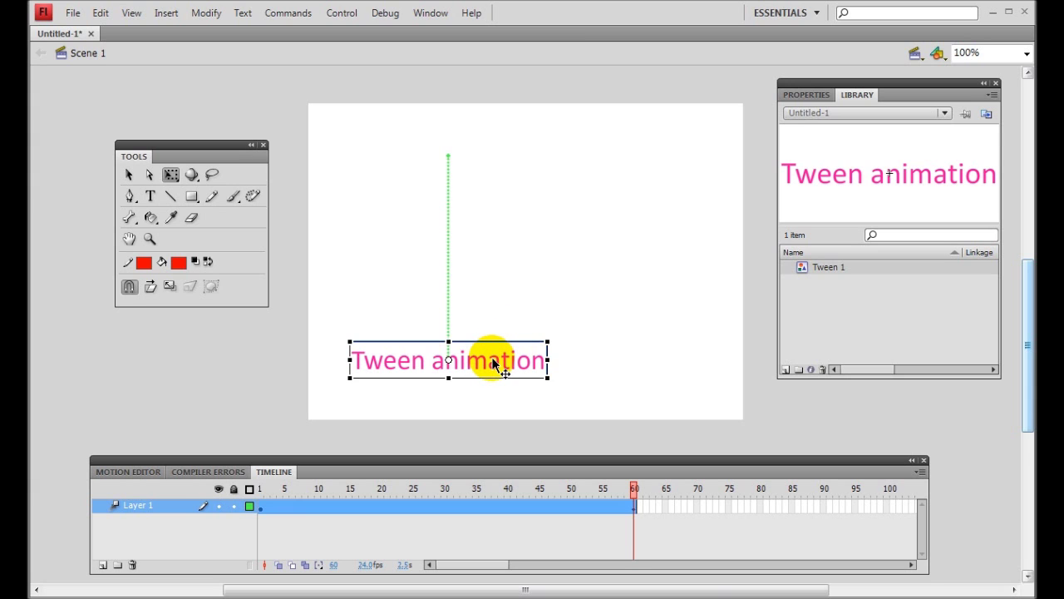
pyautogui.rightClick(495, 359)
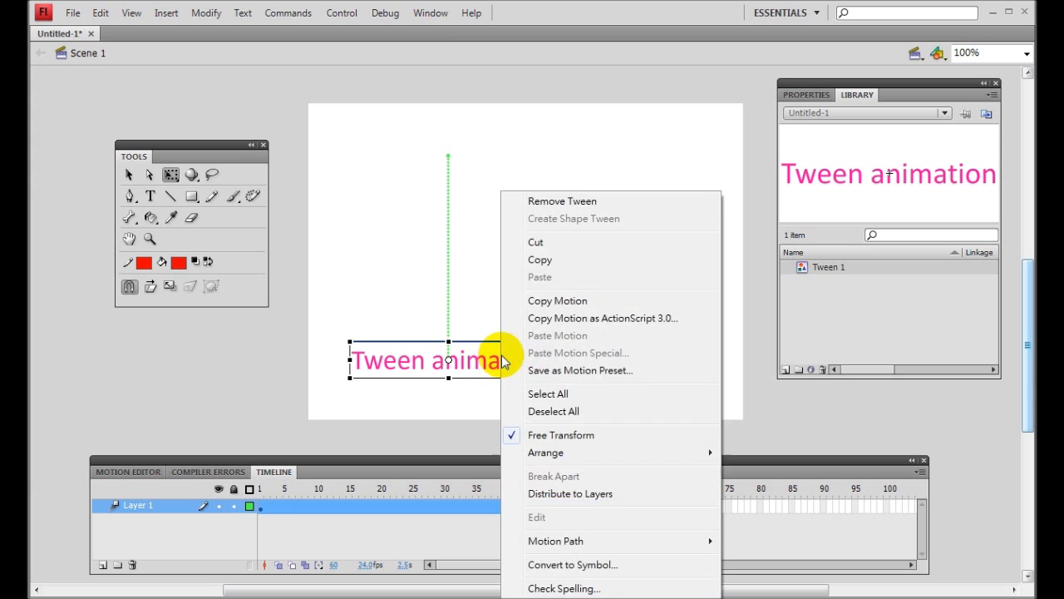
pyautogui.click(559, 436)
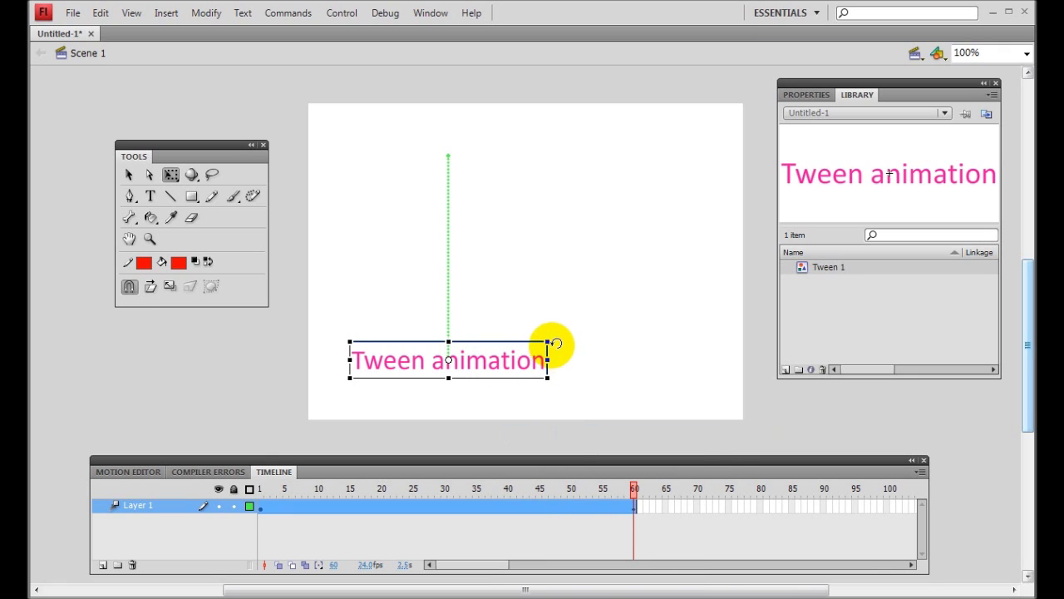
pyautogui.moveTo(551, 335); pyautogui.dragTo(571, 285)
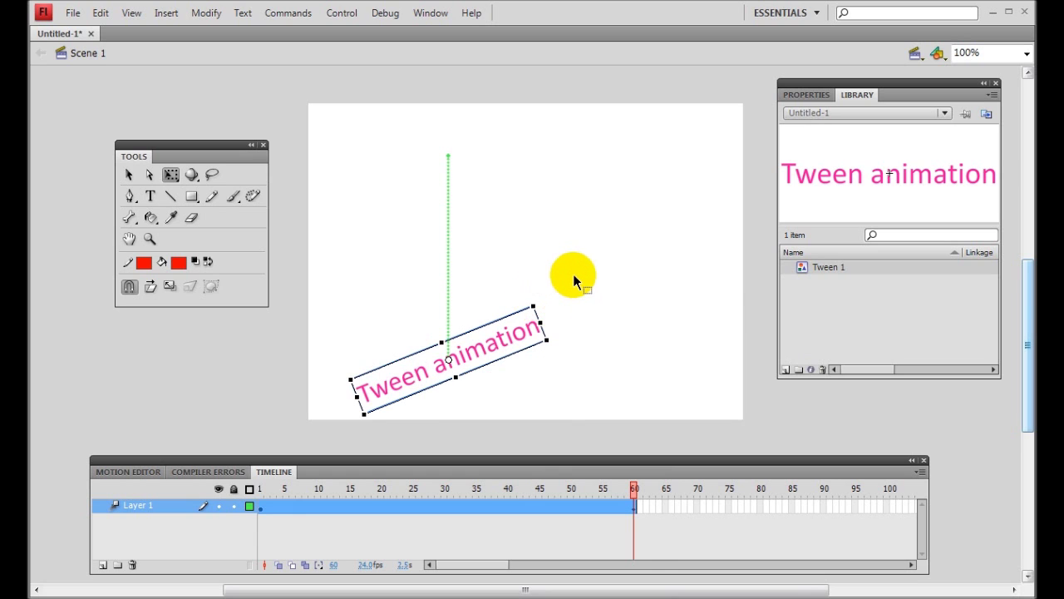
pyautogui.press('Return')
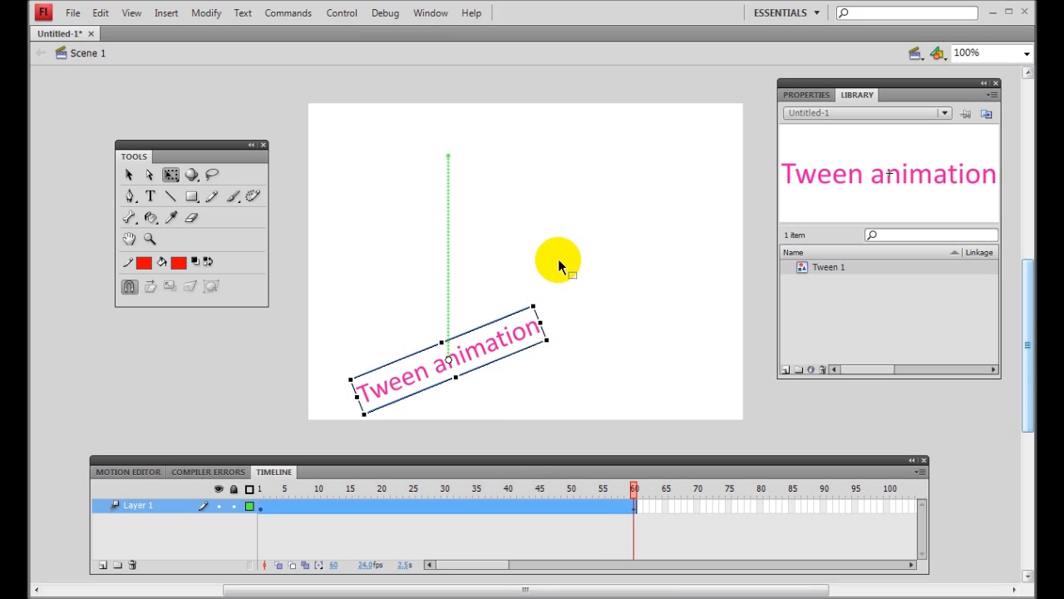
# Step: Return the "Tween animation" text to horizontal at frame 60 and enlarge it proportionally about its centre
pyautogui.moveTo(541, 296); pyautogui.dragTo(591, 317)
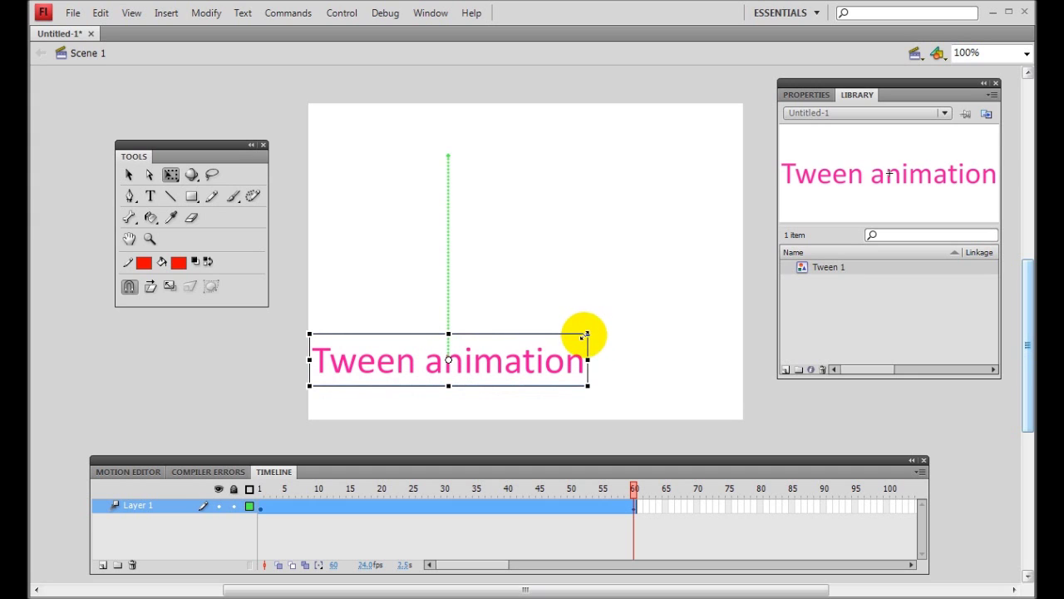
# Step: Play the enlarged text's animation, then bend its straight motion path into a curve bulging to the right with the Selection tool
pyautogui.click(588, 352)
pyautogui.press('Return')
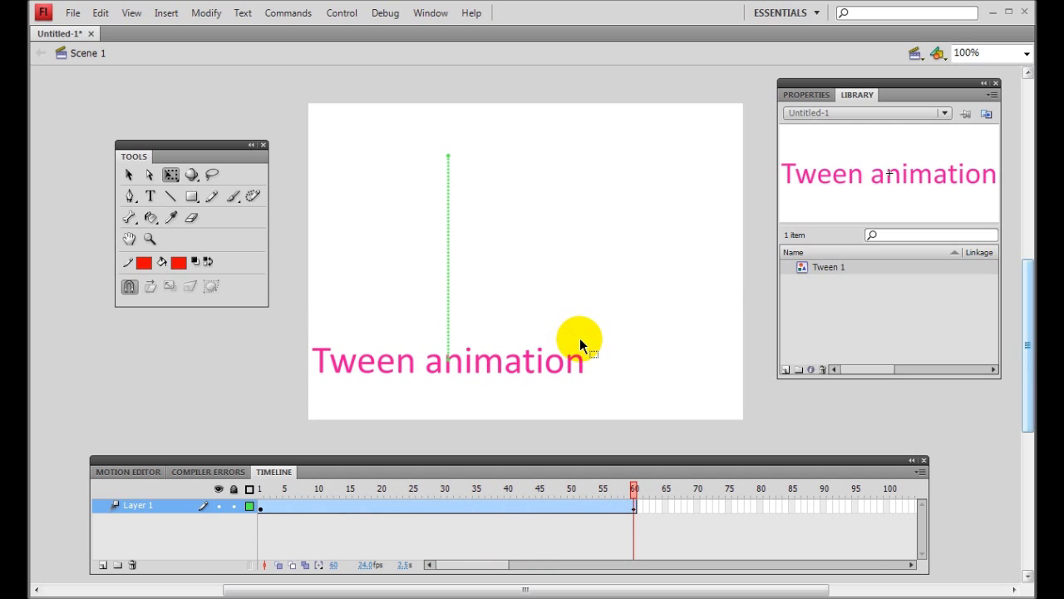
pyautogui.press('v')
pyautogui.click(580, 338)
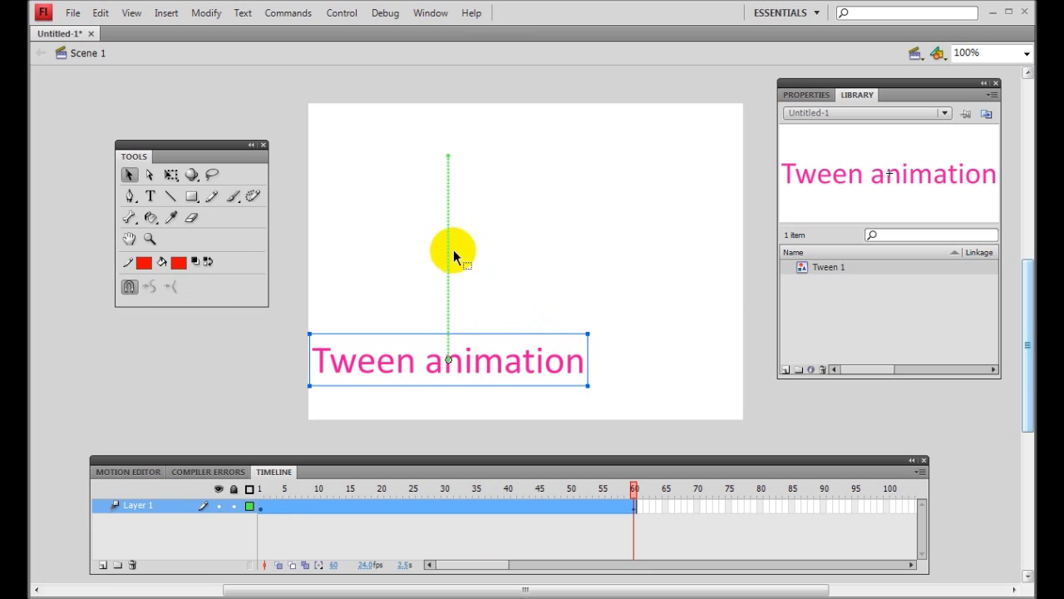
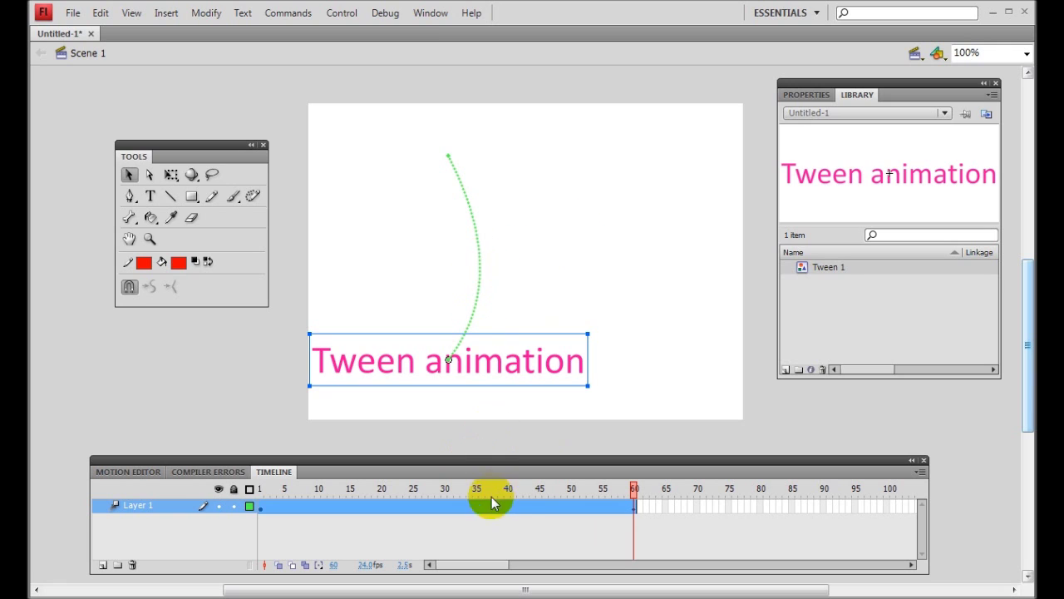
# Step: Insert a keyframe for all properties at frame 30 and move the text to the right at that frame
pyautogui.moveTo(634, 489); pyautogui.dragTo(445, 492)
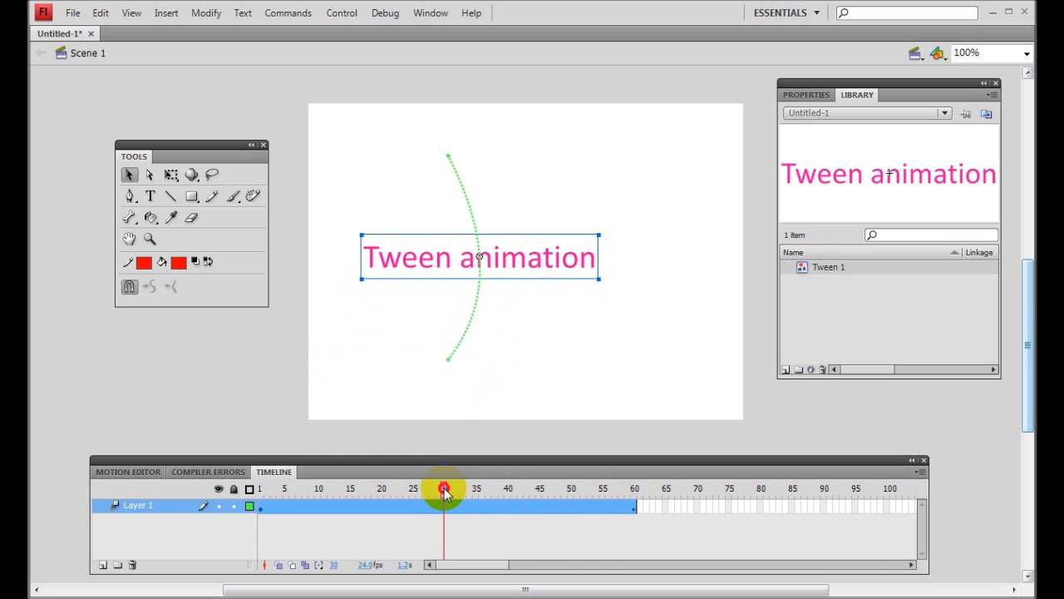
pyautogui.rightClick(444, 504)
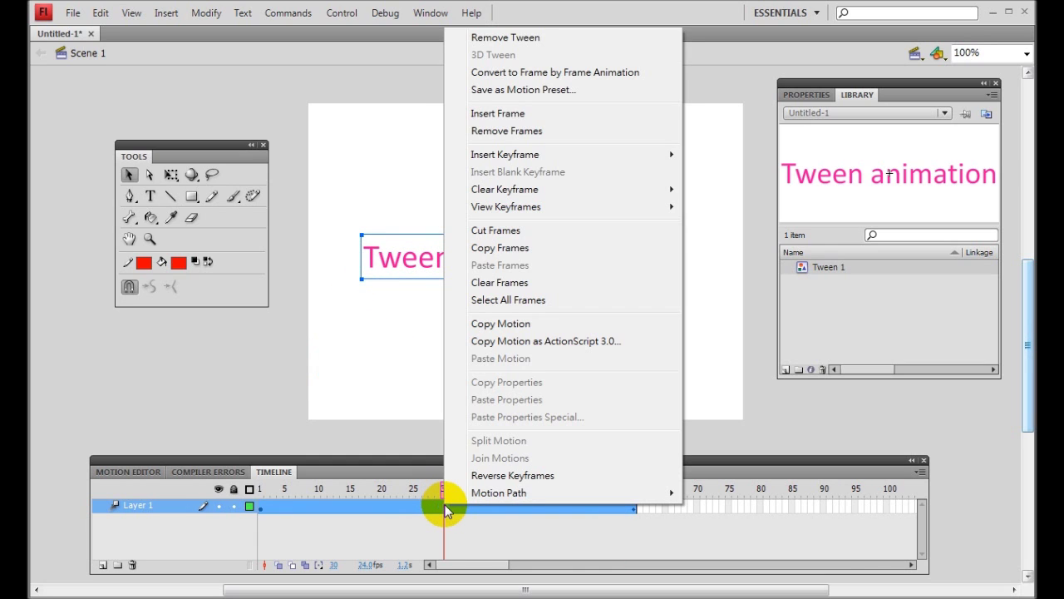
pyautogui.moveTo(532, 158)
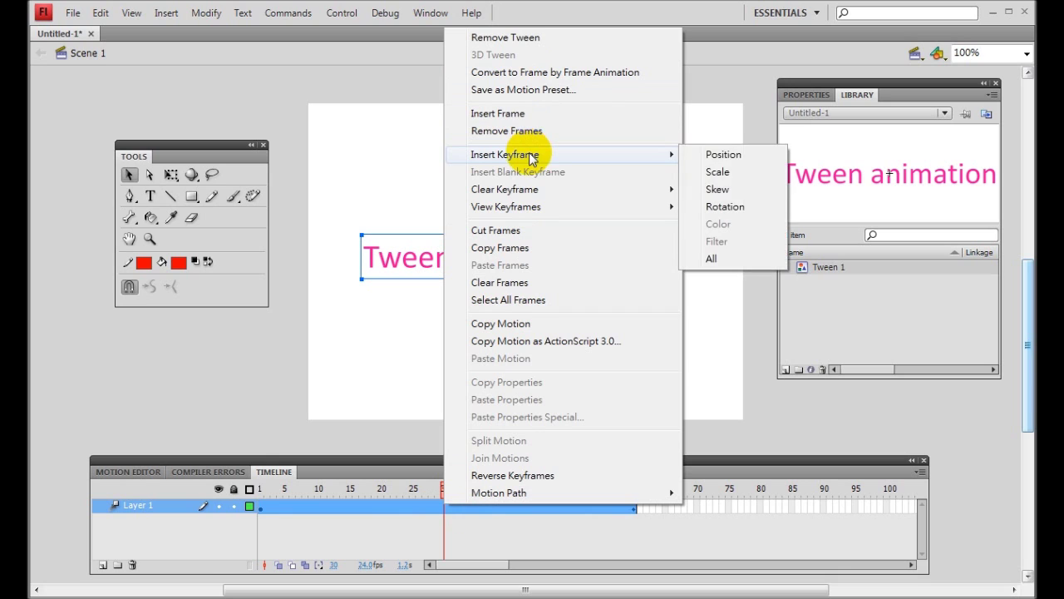
pyautogui.click(715, 260)
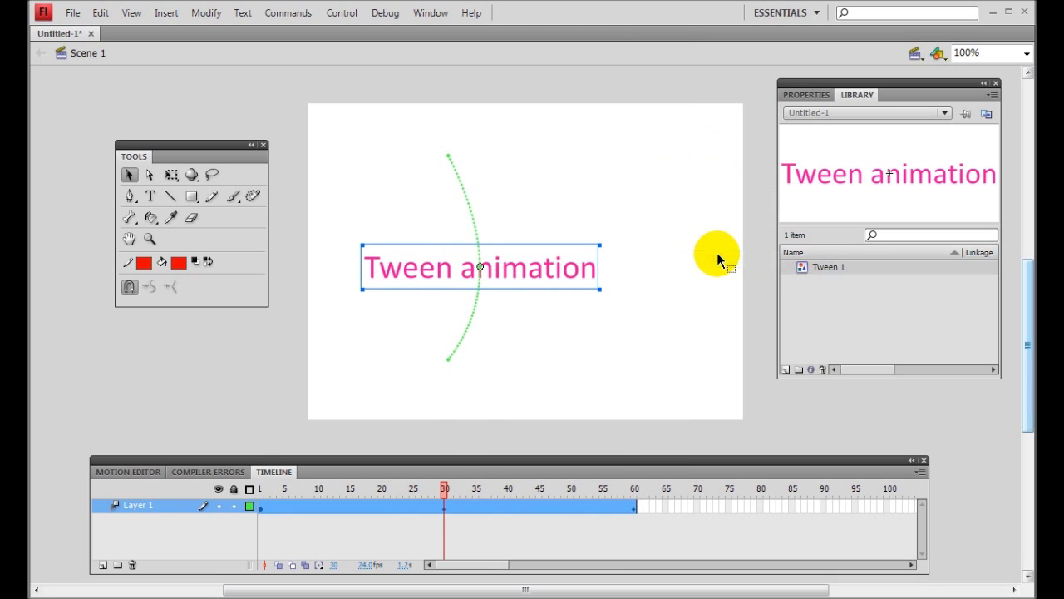
pyautogui.moveTo(528, 275); pyautogui.dragTo(586, 274)
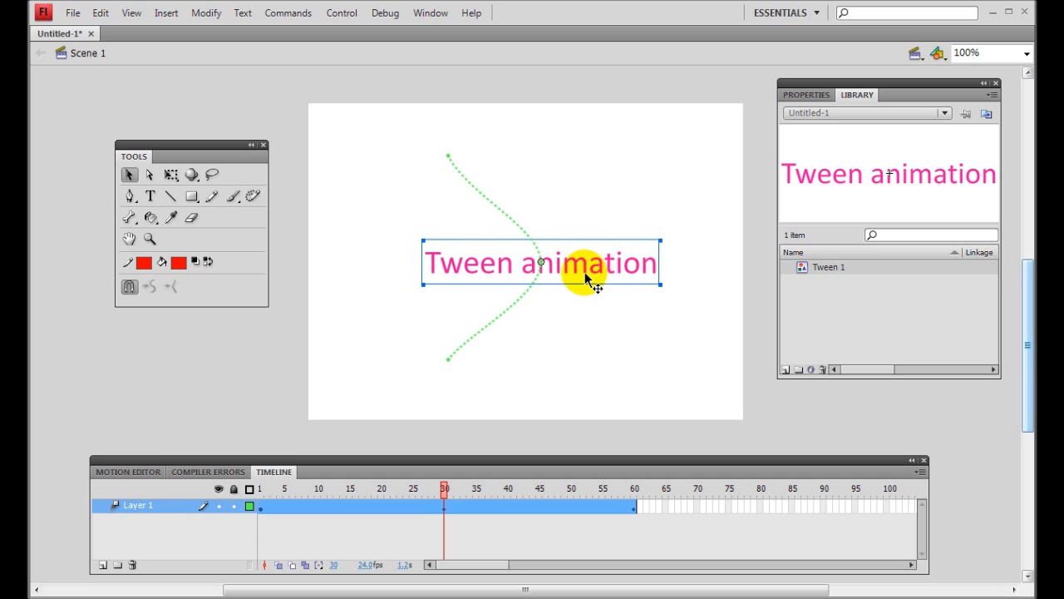
# Step: Move the text to the lower right of the stage at frame 60 and to the left at frame 30
pyautogui.click(636, 507)
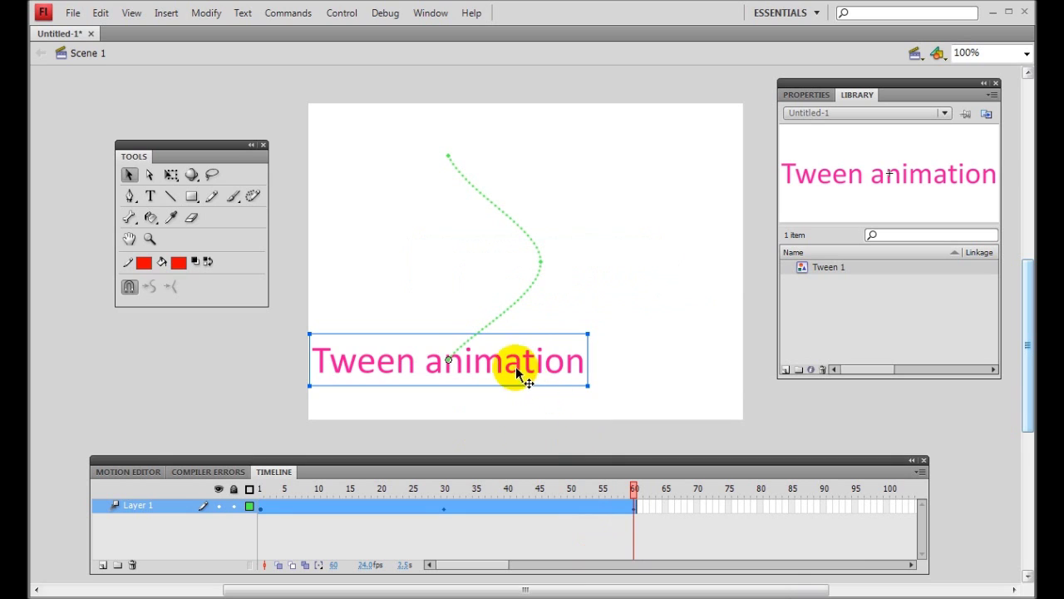
pyautogui.moveTo(516, 373); pyautogui.dragTo(641, 382)
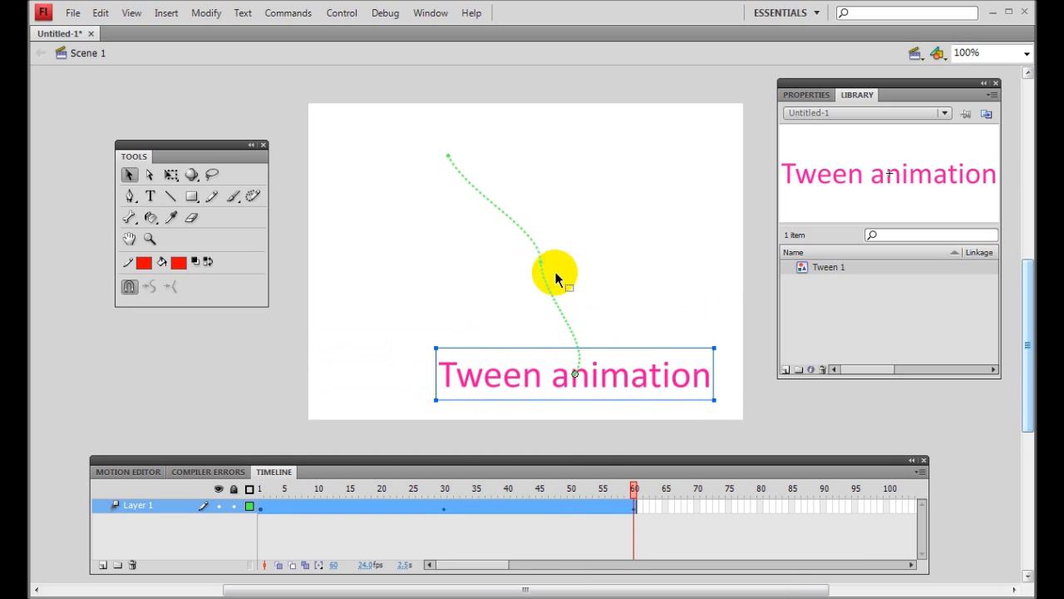
pyautogui.click(445, 514)
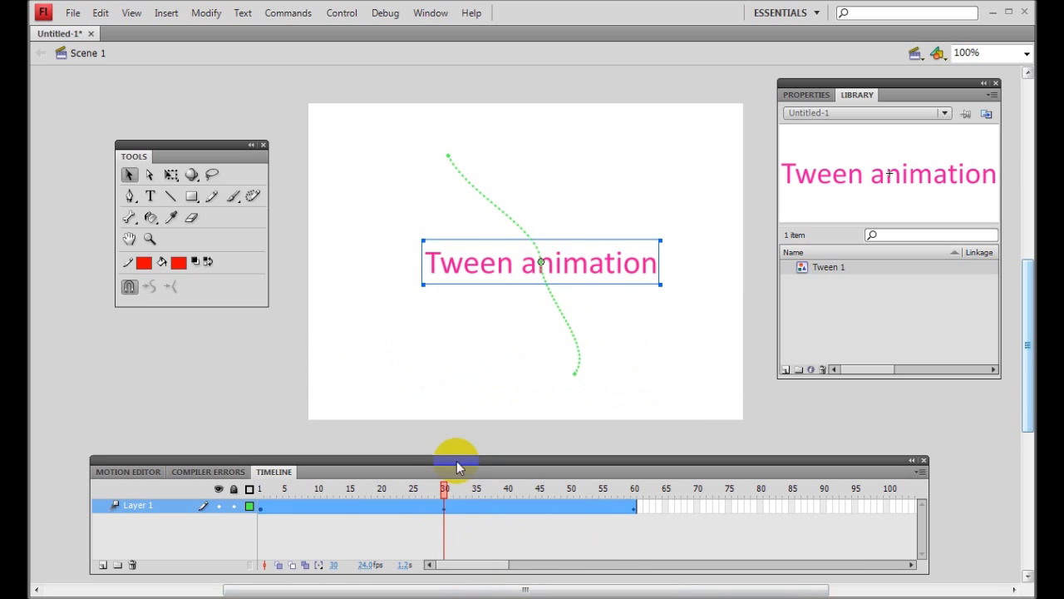
pyautogui.moveTo(565, 274); pyautogui.dragTo(498, 286)
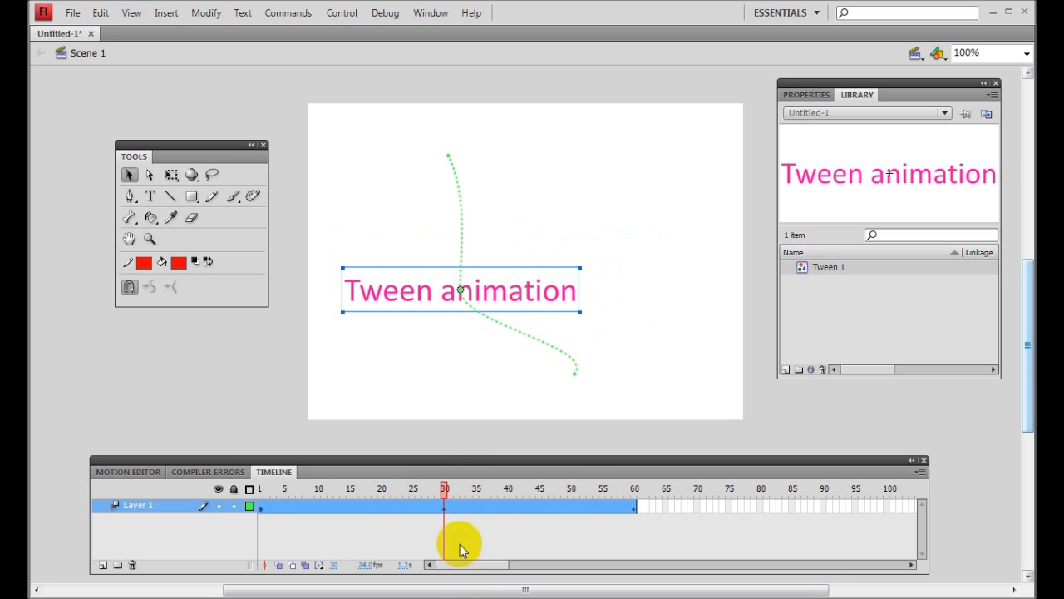
# Step: Shift the text slightly further right at frame 60, deselect it and play the animation
pyautogui.click(634, 509)
pyautogui.moveTo(651, 375); pyautogui.dragTo(665, 383)
pyautogui.click(674, 294)
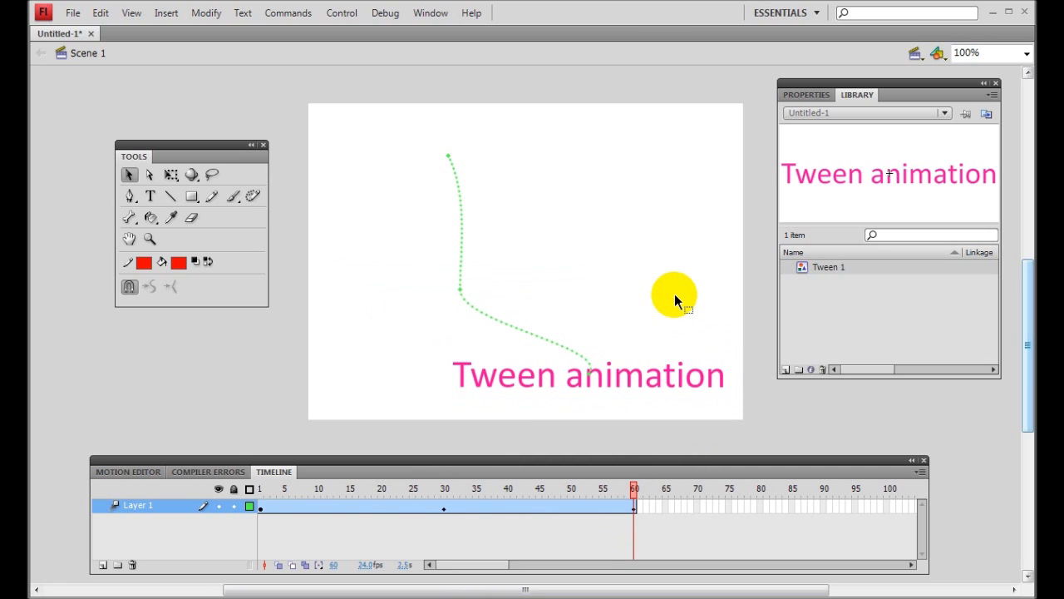
pyautogui.press('Return')
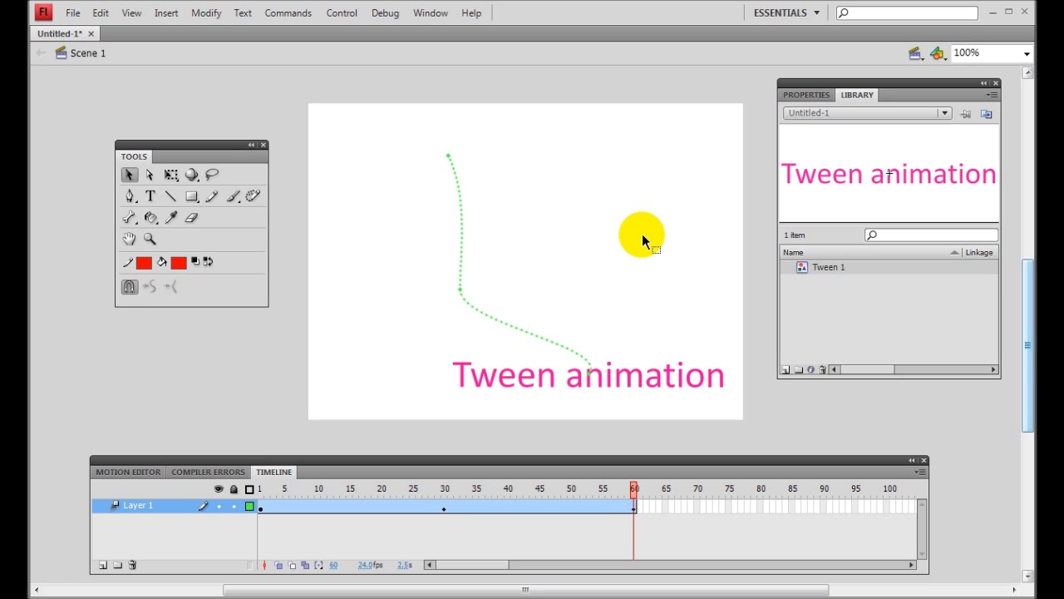
# Step: Rename Layer 1 as "text"
pyautogui.doubleClick(146, 507)
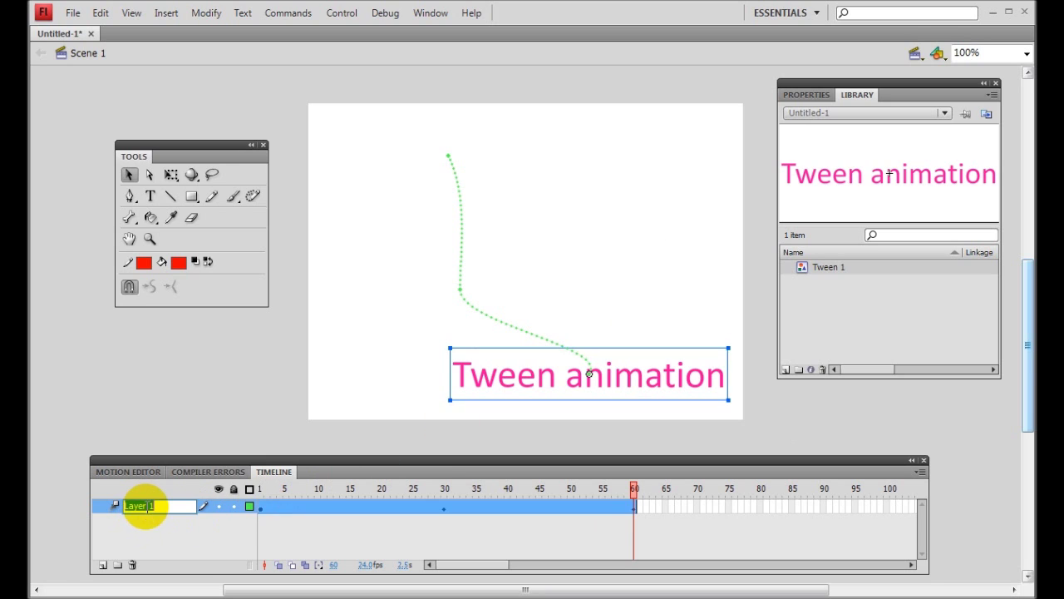
pyautogui.write('text')
pyautogui.press('Return')
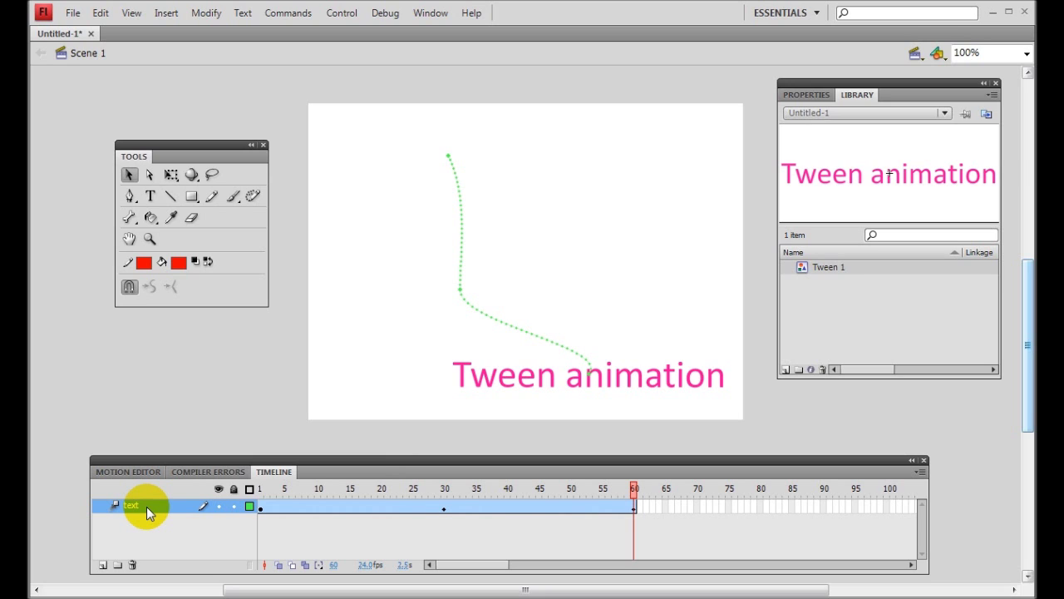
# Step: Add a new layer above the text layer and name it "bird"
pyautogui.click(102, 565)
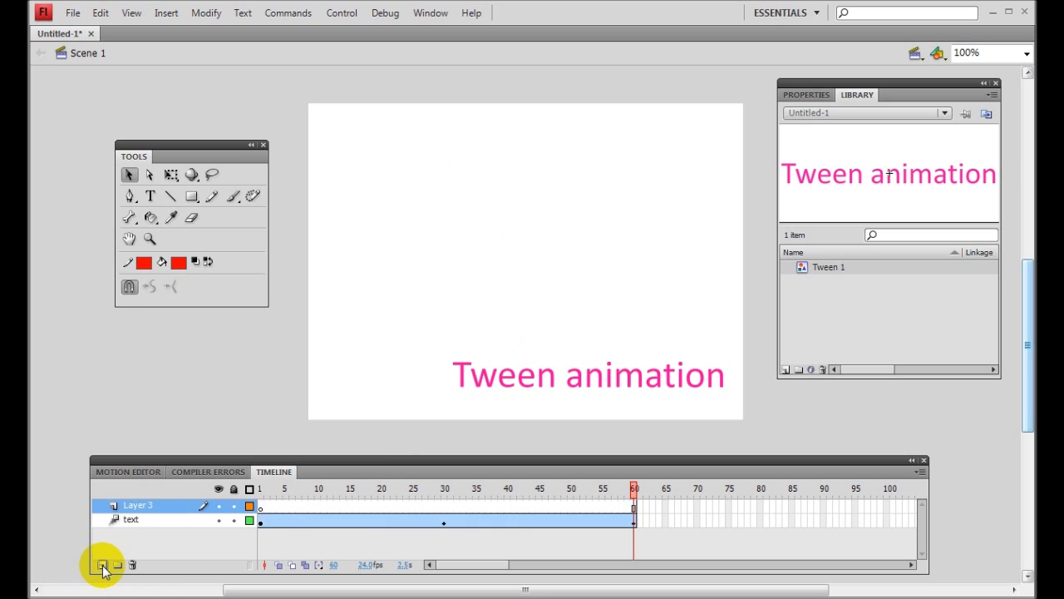
pyautogui.doubleClick(144, 506)
pyautogui.write('bird')
pyautogui.press('Return')
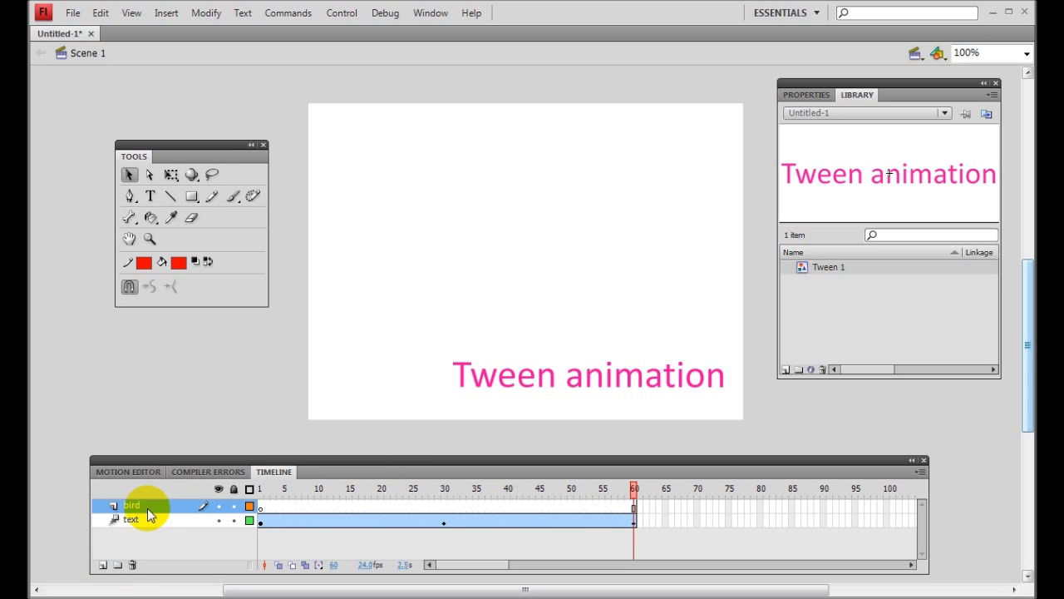
# Step: Switch to the browser and copy the first red bird image from the "angry bird flying" image results
pyautogui.hotkey('alt', 'Tab')
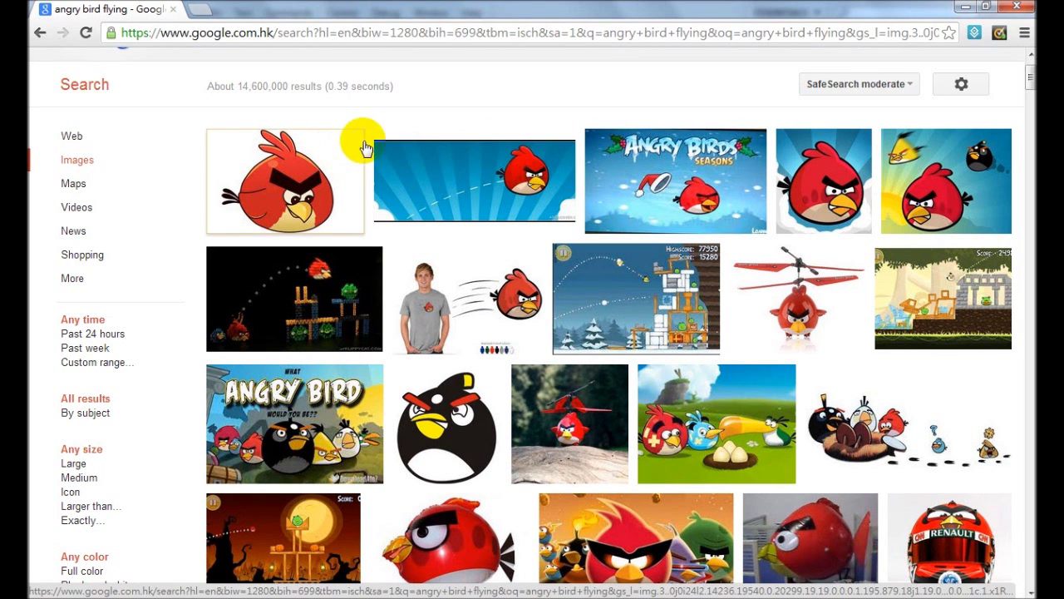
pyautogui.moveTo(310, 185)
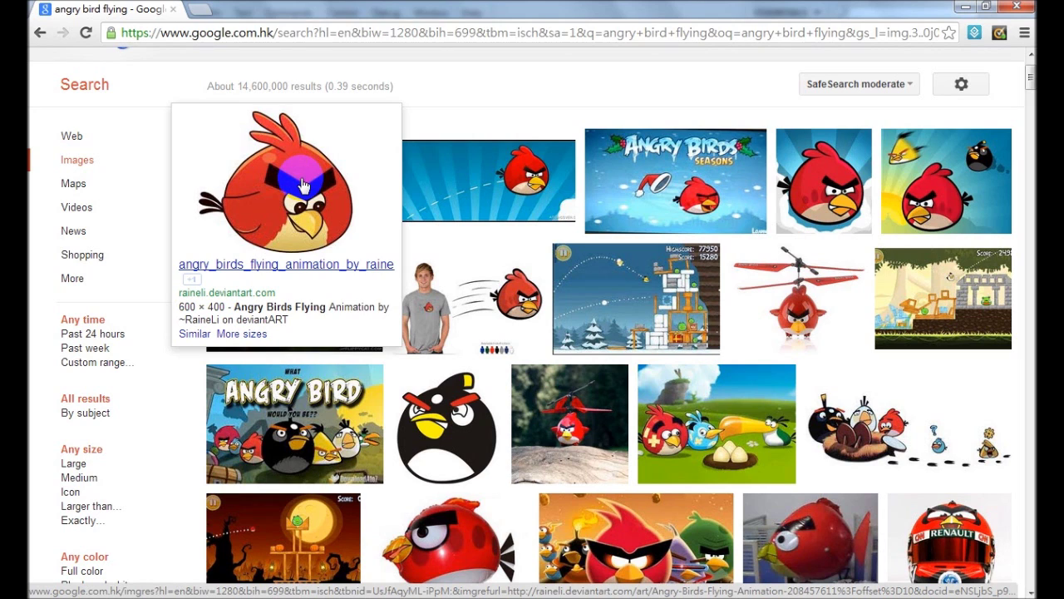
pyautogui.rightClick(300, 169)
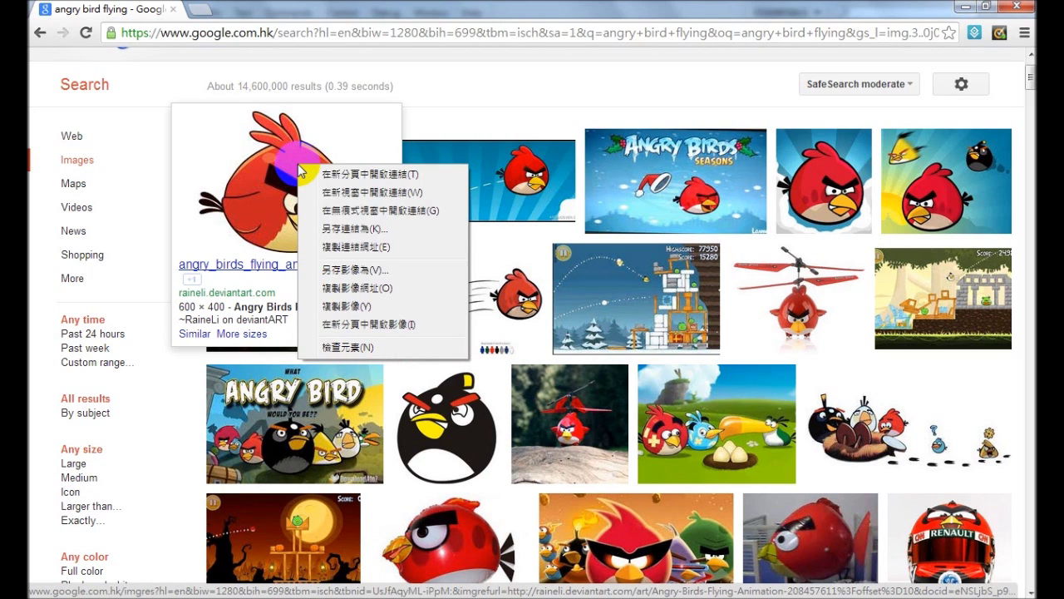
pyautogui.click(379, 306)
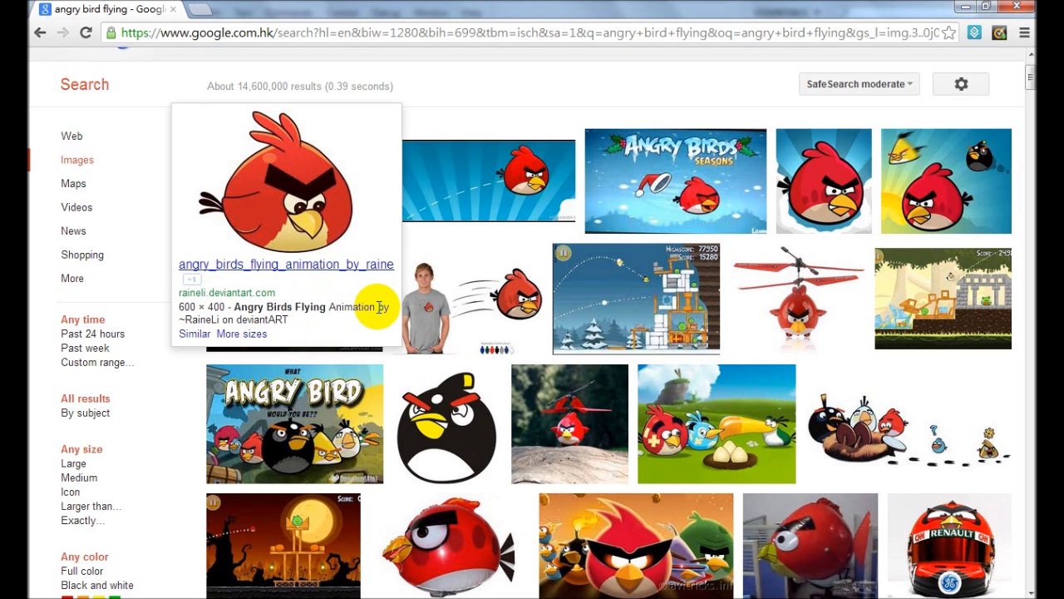
# Step: Switch back to Flash, paste the bird image on the bird layer and move it to the upper left of the stage
pyautogui.hotkey('alt', 'Tab')
pyautogui.hotkey('alt', 'Tab')
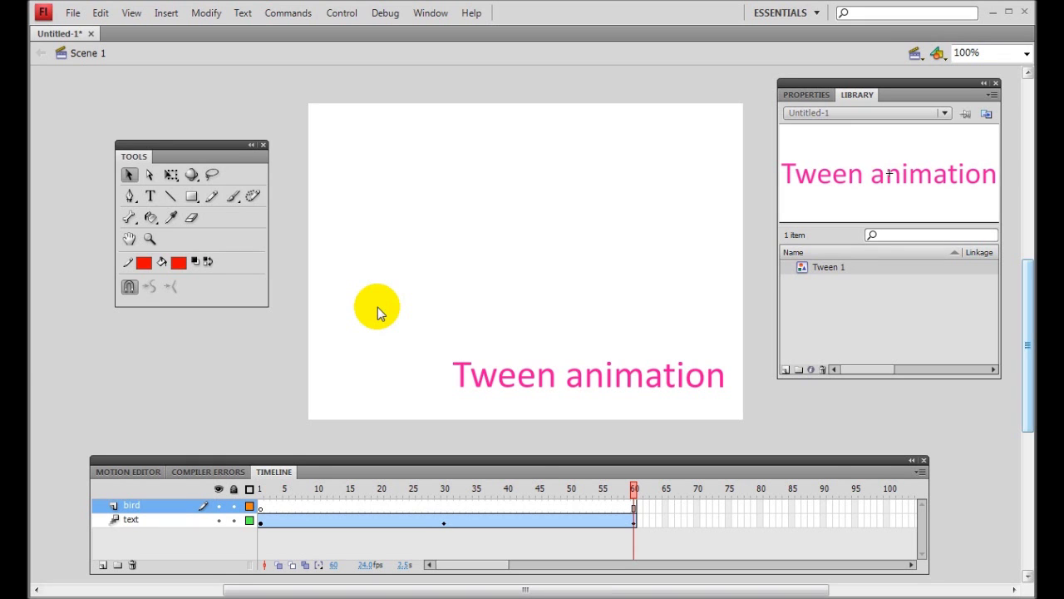
pyautogui.click(101, 14)
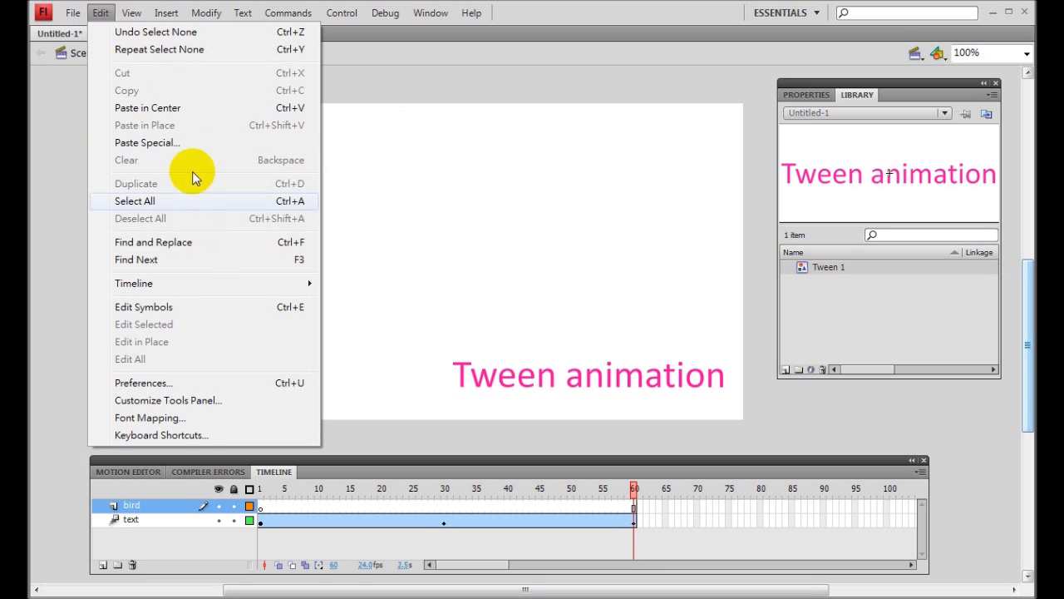
pyautogui.click(197, 107)
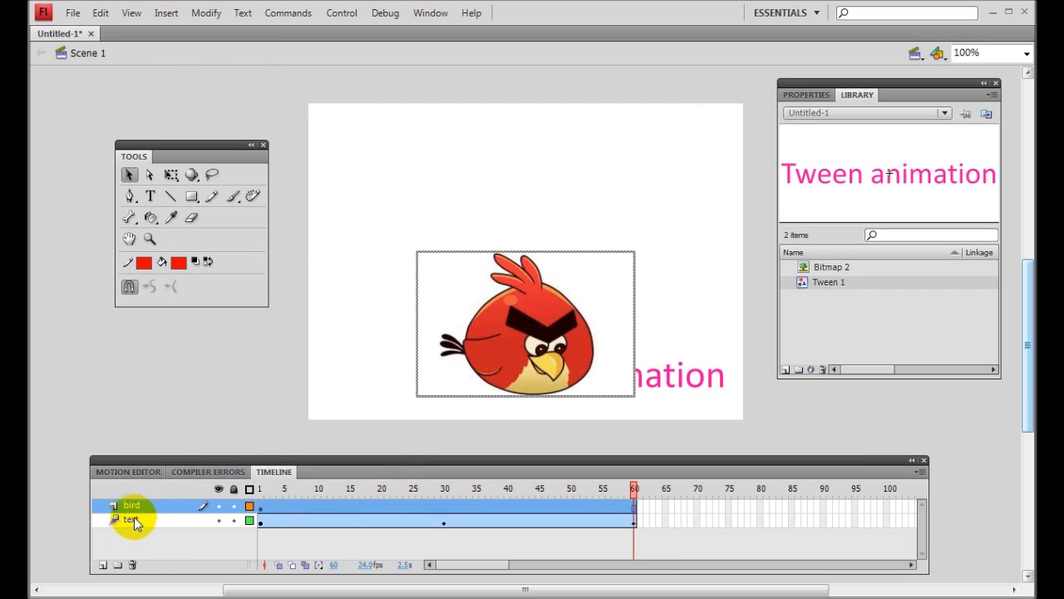
pyautogui.moveTo(517, 388); pyautogui.dragTo(473, 212)
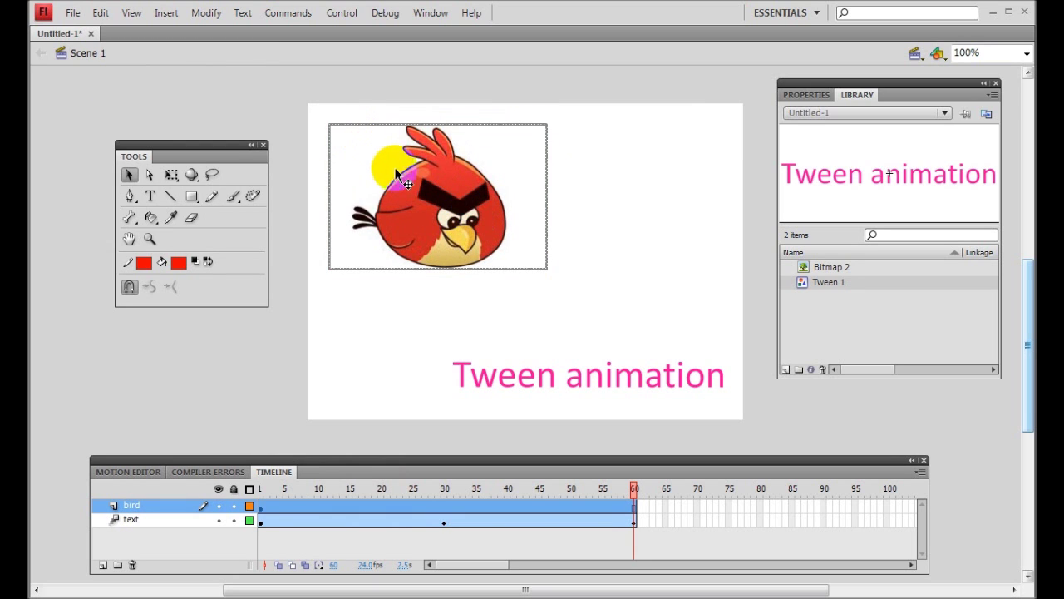
pyautogui.click(205, 14)
pyautogui.moveTo(258, 98)
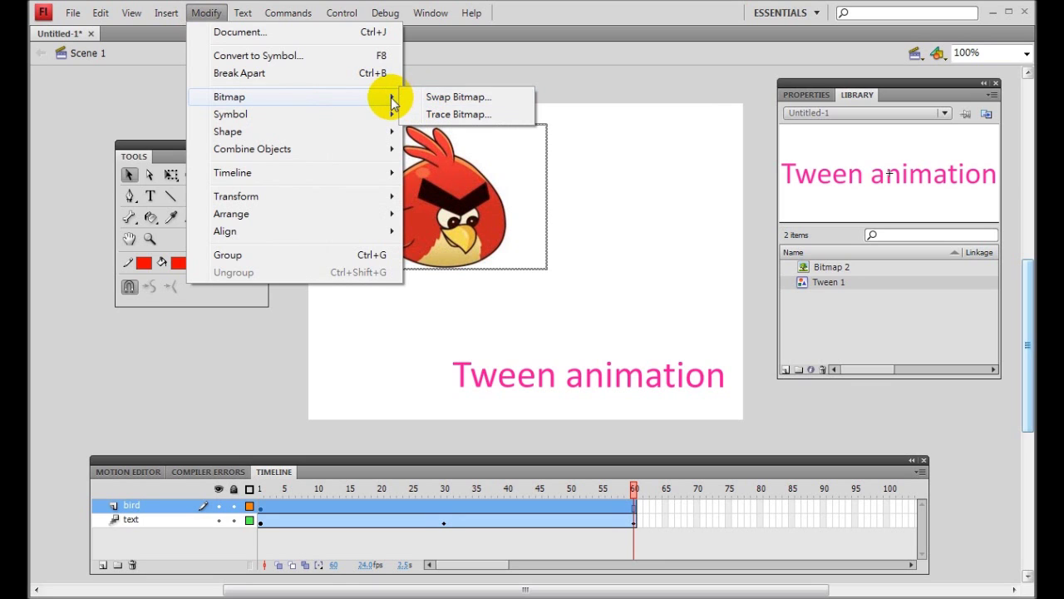
pyautogui.click(469, 104)
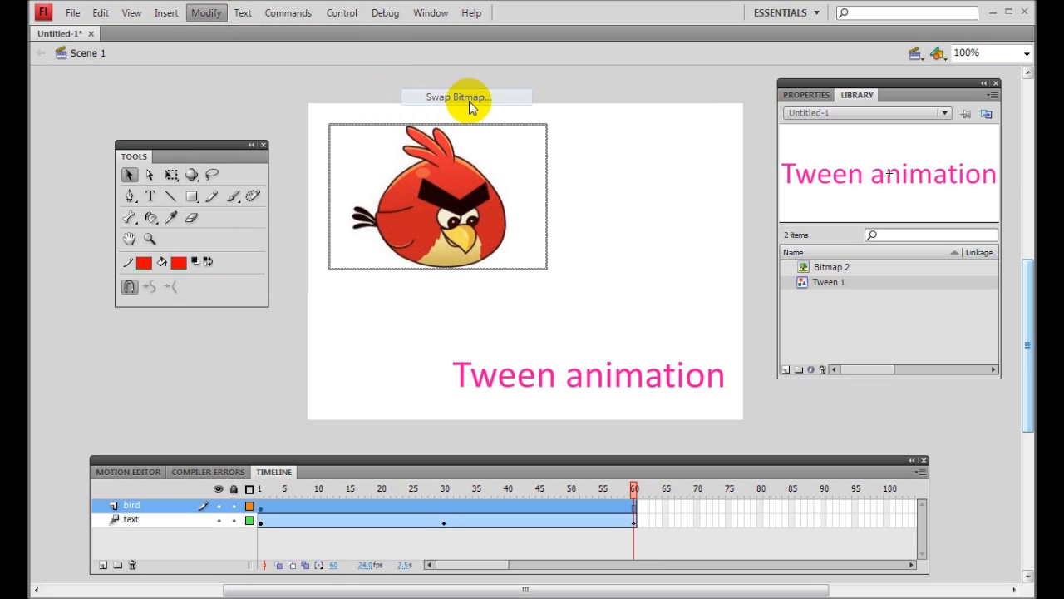
pyautogui.click(668, 273)
# Step: Convert the bird image to vector shapes with Trace Bitmap, setting the minimum area to 4 pixels
pyautogui.click(206, 12)
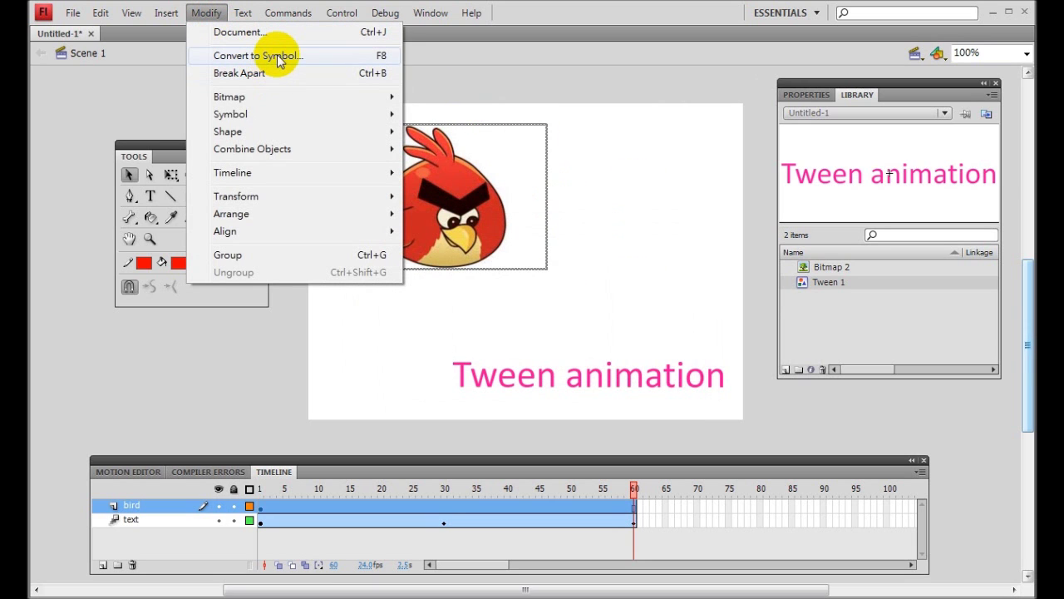
pyautogui.click(457, 115)
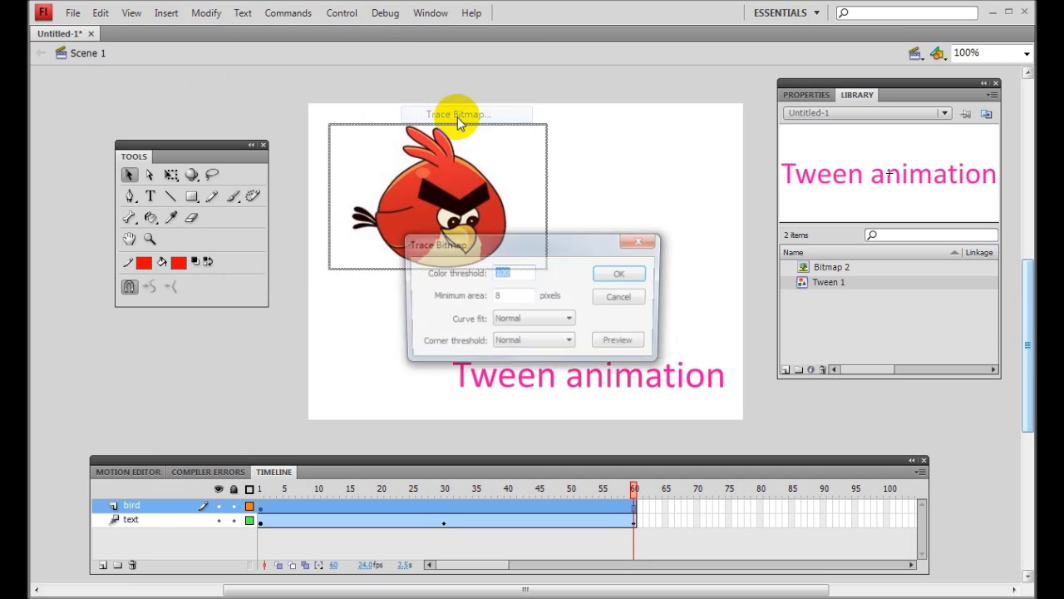
pyautogui.doubleClick(513, 297)
pyautogui.write('4')
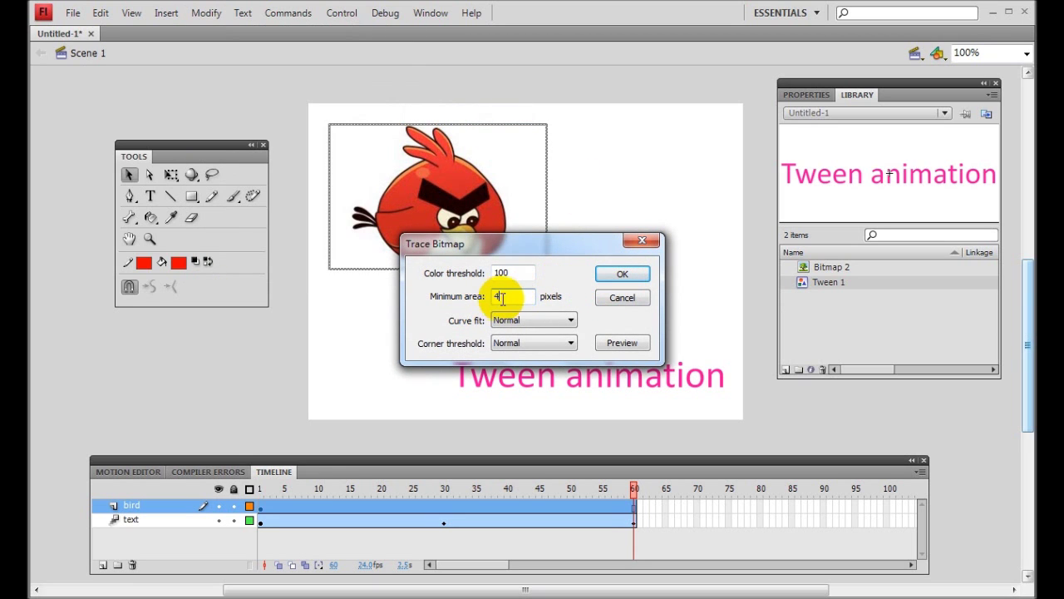
pyautogui.click(630, 274)
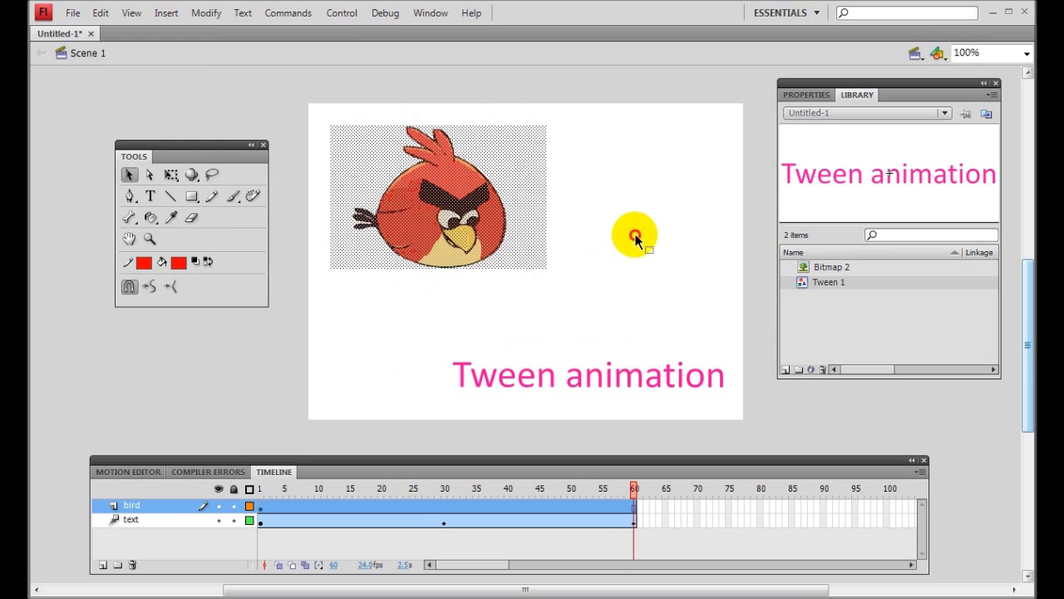
# Step: Delete the white background shape around the traced bird
pyautogui.click(634, 234)
pyautogui.click(513, 186)
pyautogui.click(598, 191)
pyautogui.click(514, 164)
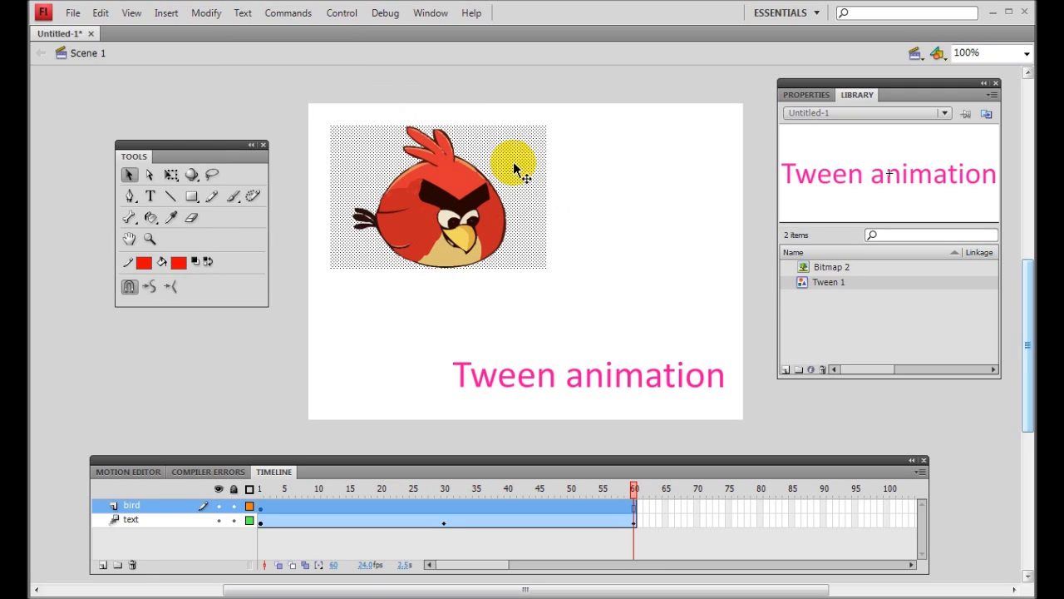
pyautogui.press('Delete')
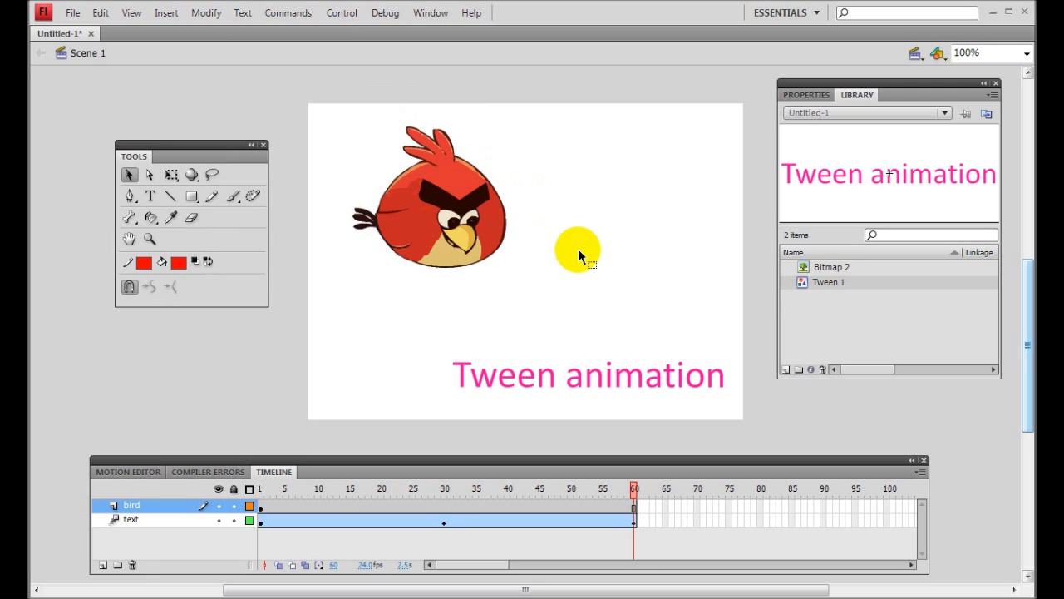
pyautogui.moveTo(540, 293); pyautogui.dragTo(316, 114)
pyautogui.click(574, 245)
pyautogui.moveTo(564, 281); pyautogui.dragTo(307, 105)
pyautogui.hotkey('ctrl', 'a')
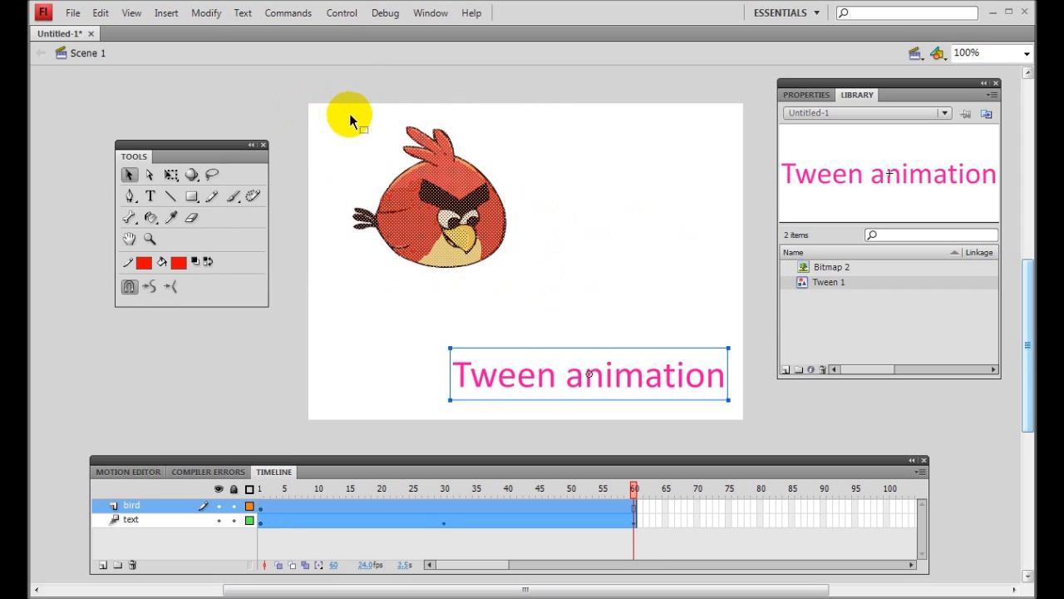
pyautogui.click(549, 289)
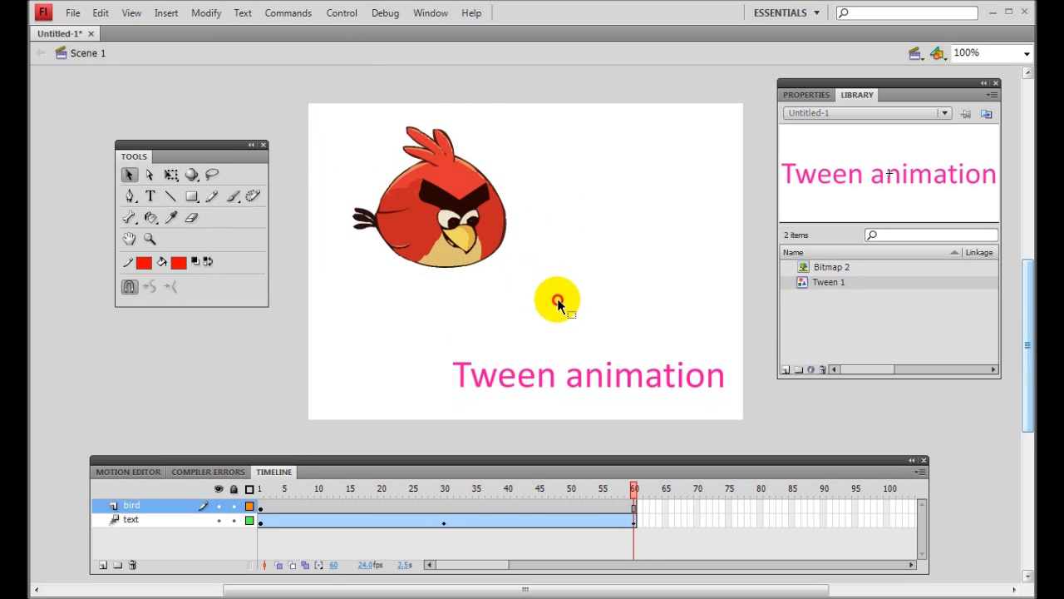
pyautogui.moveTo(309, 111); pyautogui.dragTo(316, 112)
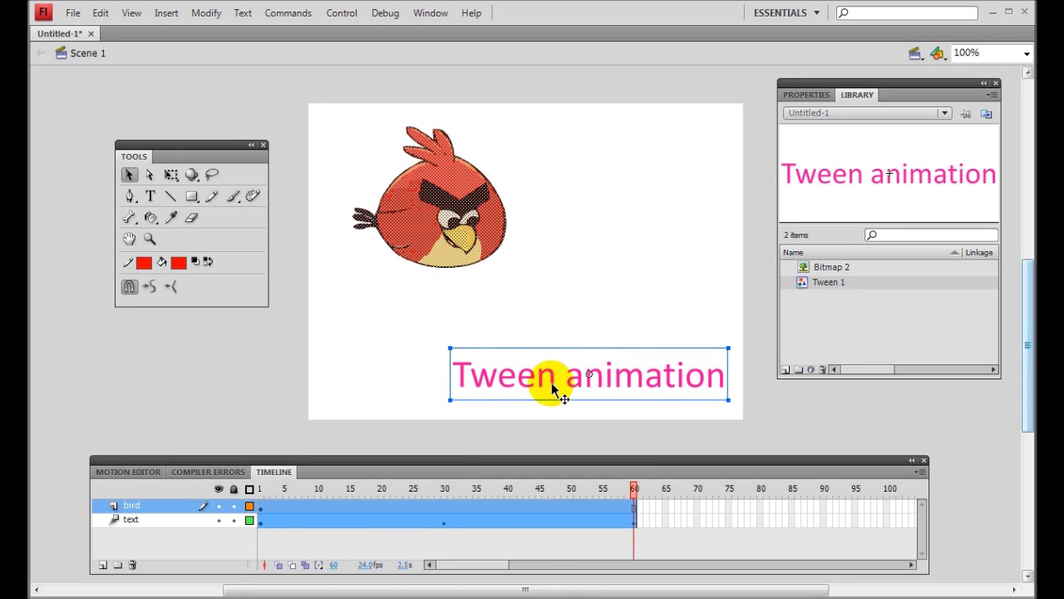
pyautogui.click(594, 276)
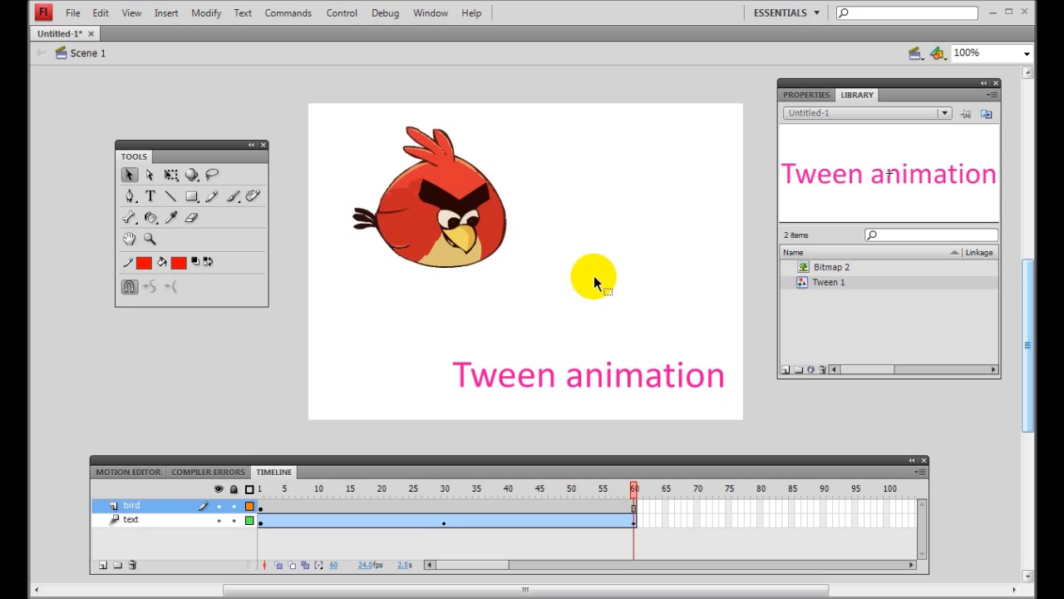
# Step: Lock the text layer and select all of the traced bird's shapes
pyautogui.click(234, 521)
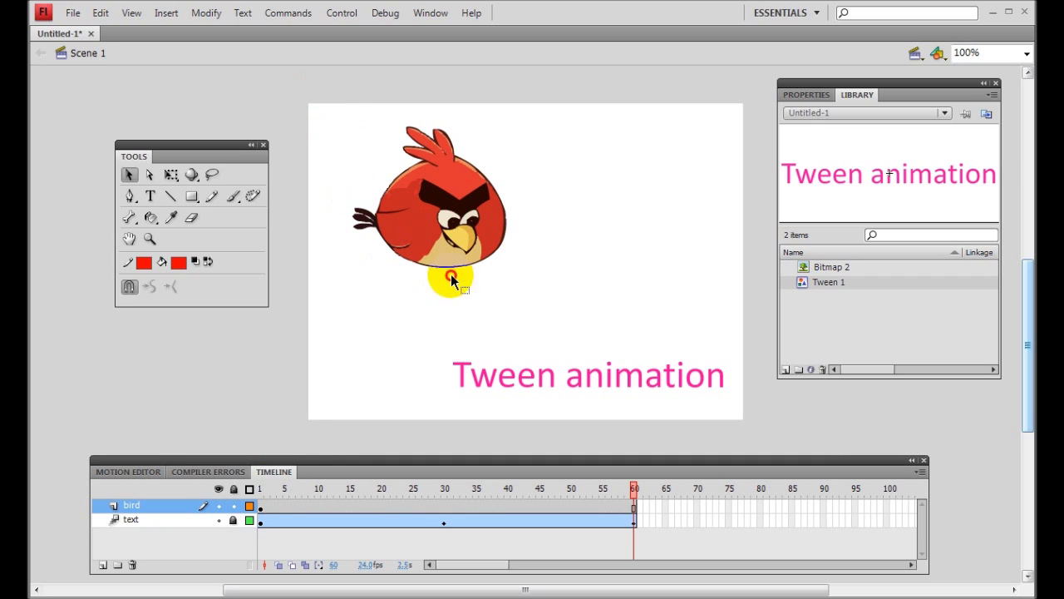
pyautogui.click(529, 306)
pyautogui.hotkey('ctrl', 'a')
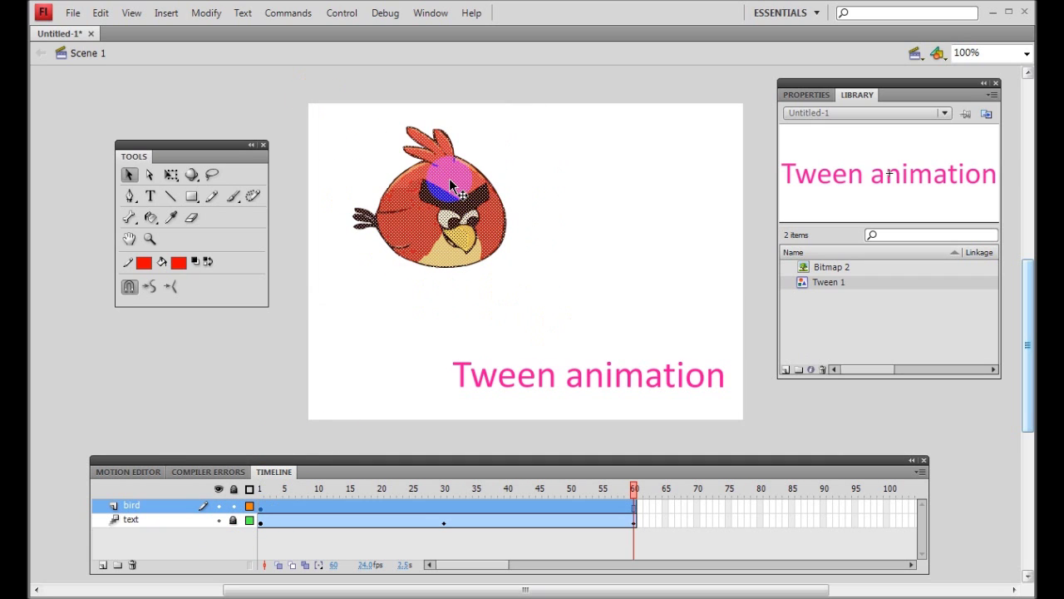
# Step: Convert the selected bird shapes to a Movie Clip symbol named "bird"
pyautogui.rightClick(449, 181)
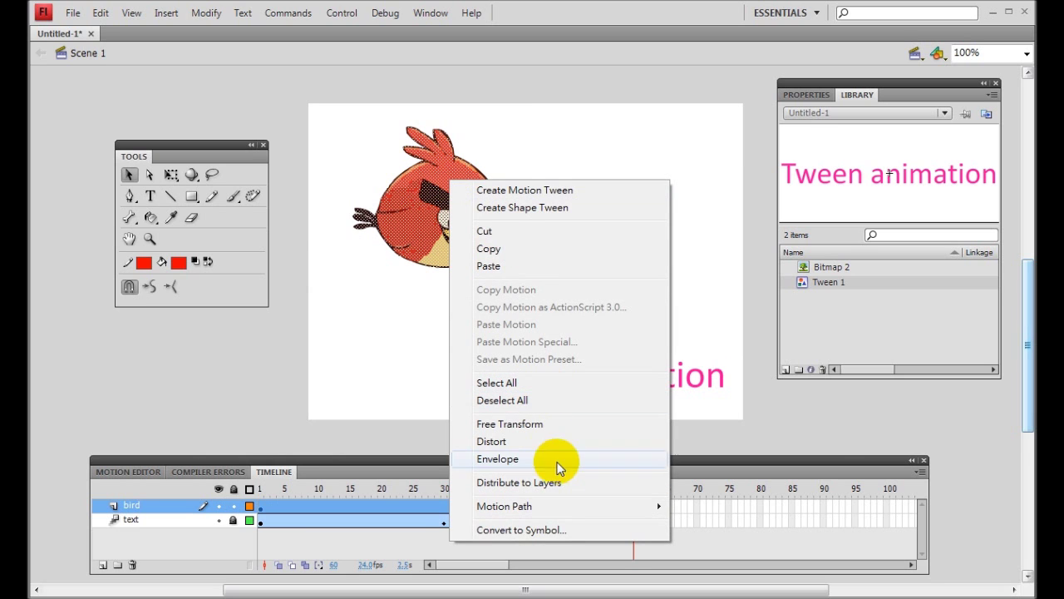
pyautogui.click(516, 530)
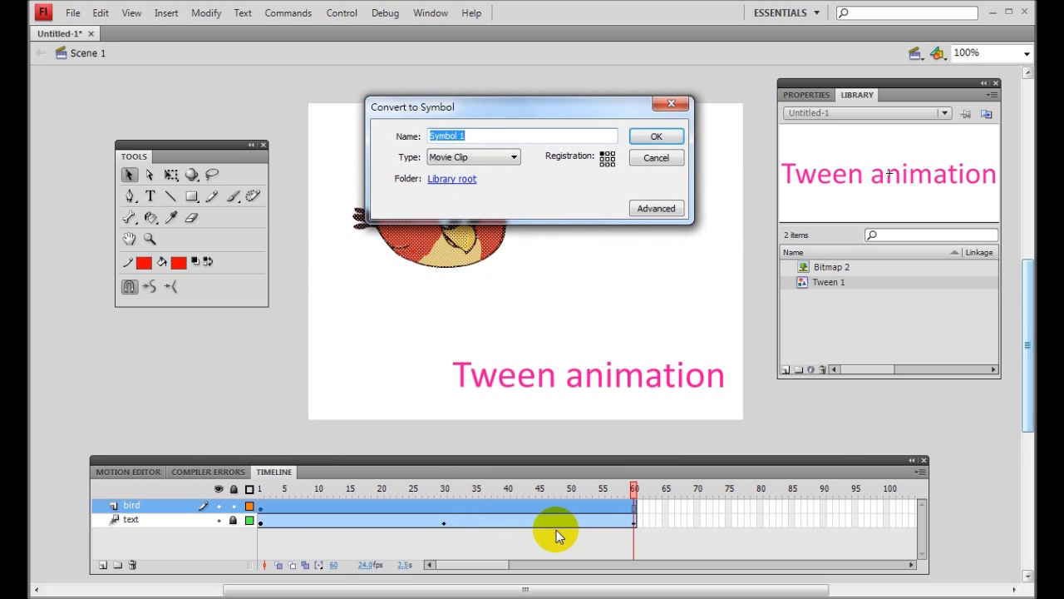
pyautogui.write('bird')
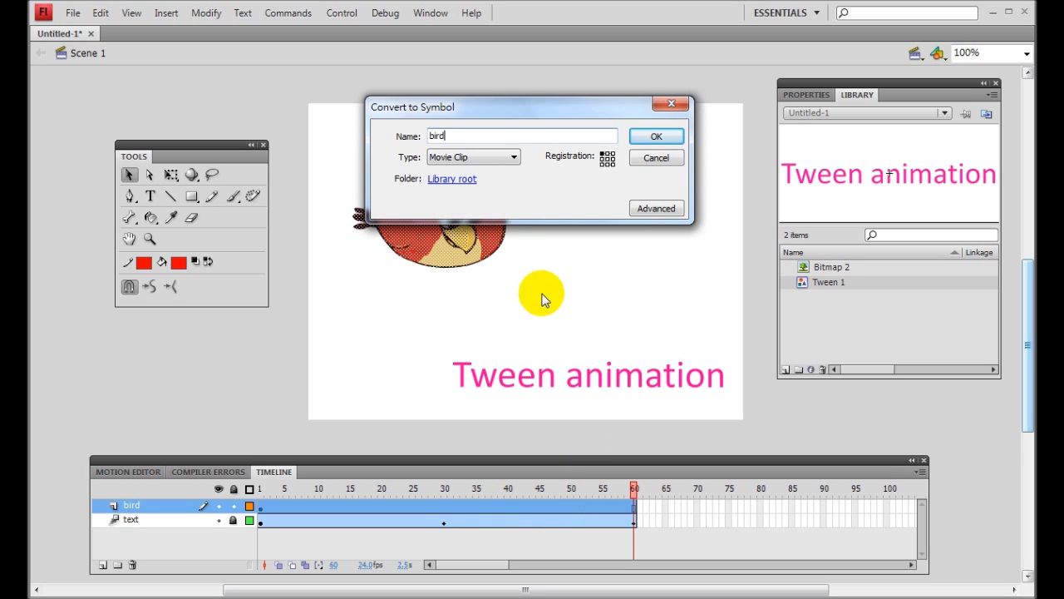
pyautogui.click(504, 158)
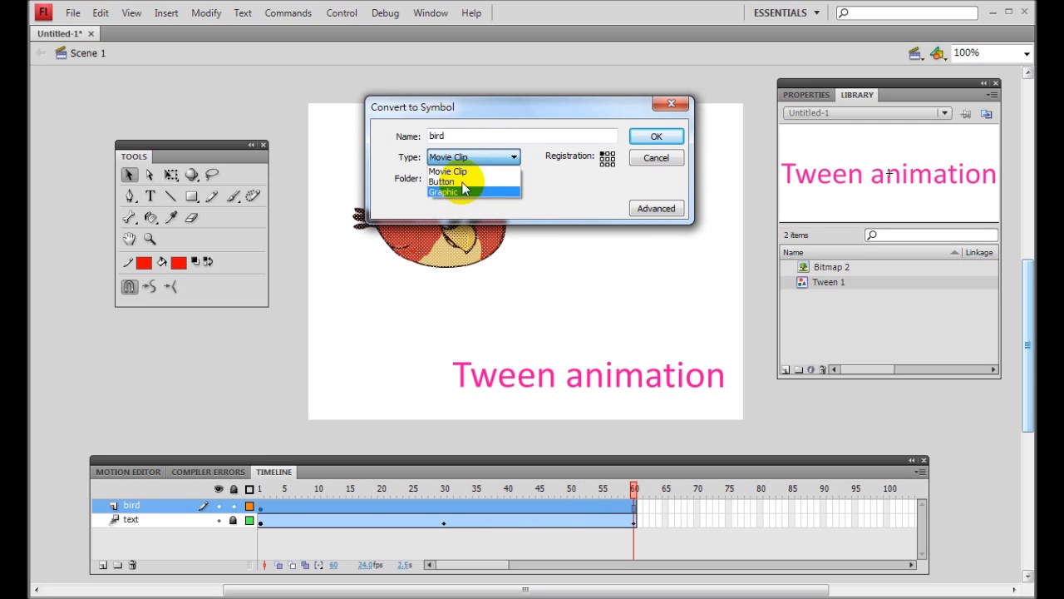
pyautogui.click(466, 171)
pyautogui.click(656, 137)
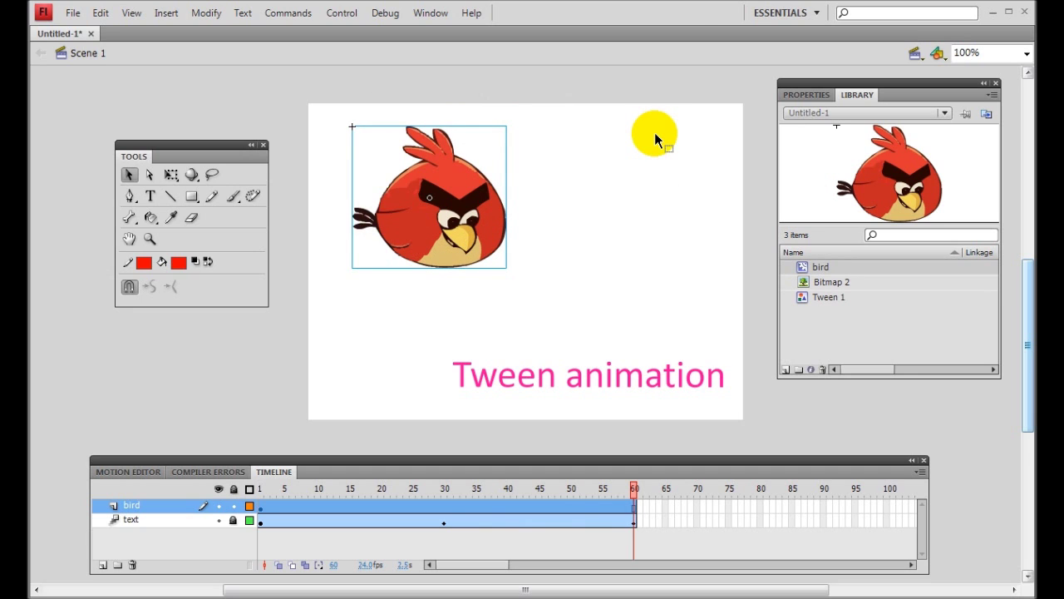
# Step: At frame 1, move the bird instance to the left side of the stage, just below the text
pyautogui.moveTo(503, 236); pyautogui.dragTo(577, 278)
pyautogui.click(499, 281)
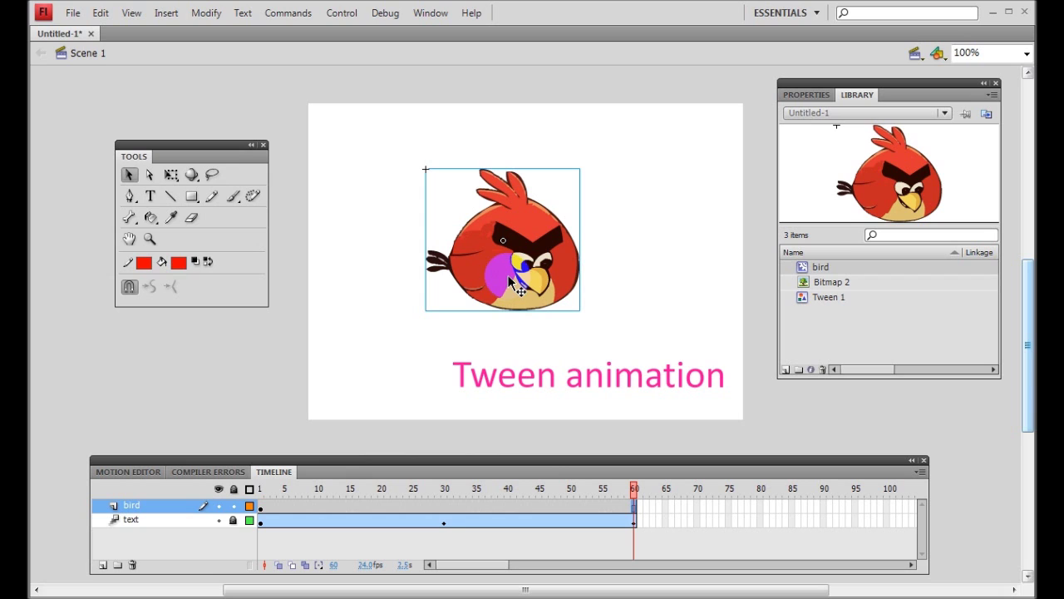
pyautogui.moveTo(633, 491); pyautogui.dragTo(260, 491)
pyautogui.click(526, 265)
pyautogui.click(641, 257)
pyautogui.moveTo(540, 263); pyautogui.dragTo(433, 261)
pyautogui.moveTo(437, 260); pyautogui.dragTo(445, 260)
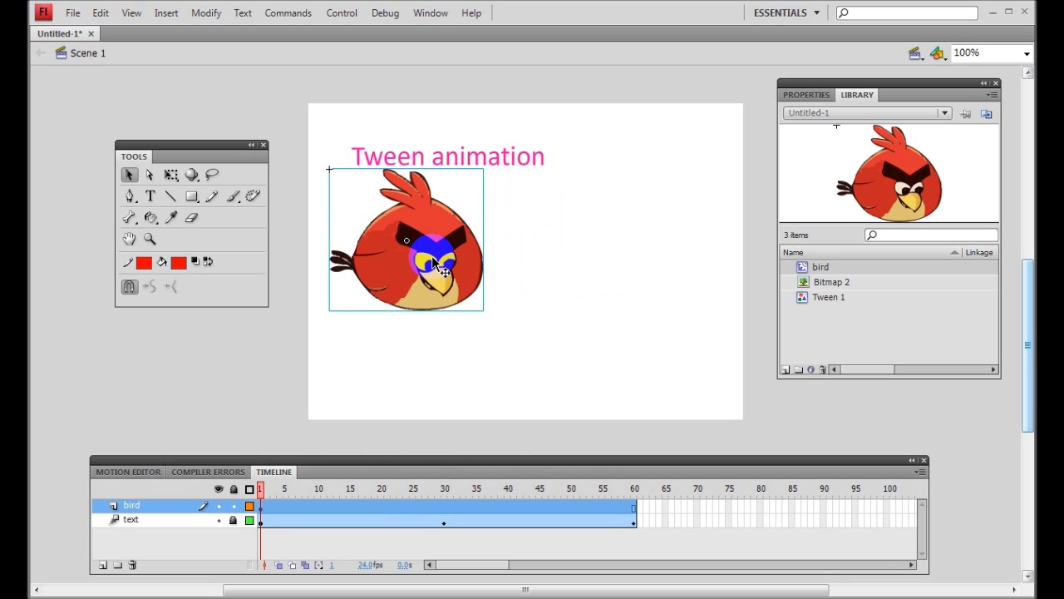
# Step: Scale the bird down to about 104 by 95 px with Free Transform, keeping it at the stage's left below the text
pyautogui.rightClick(447, 262)
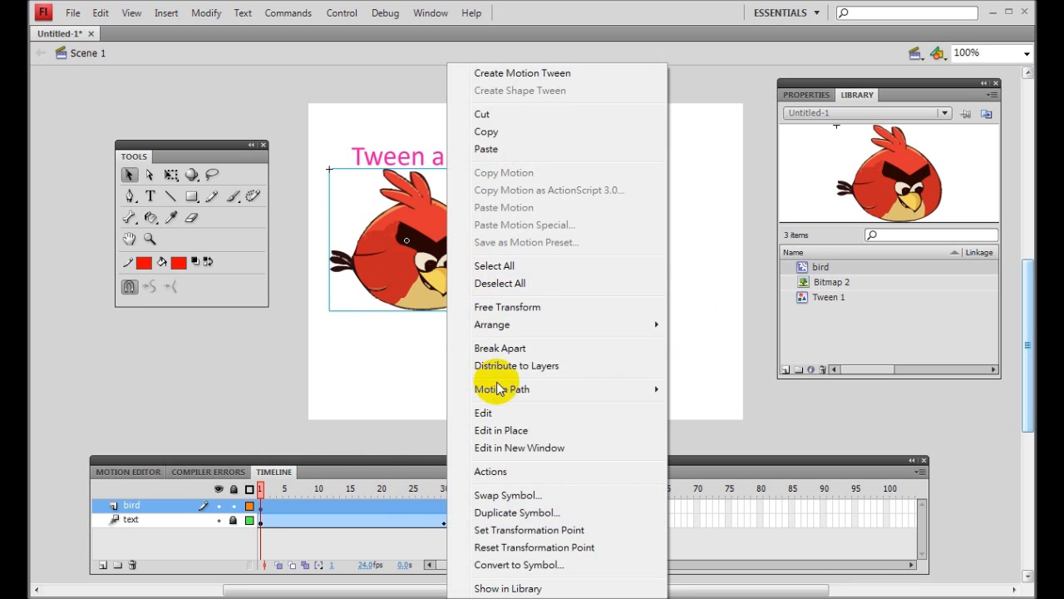
pyautogui.click(537, 310)
pyautogui.moveTo(482, 309); pyautogui.dragTo(404, 236)
pyautogui.click(541, 283)
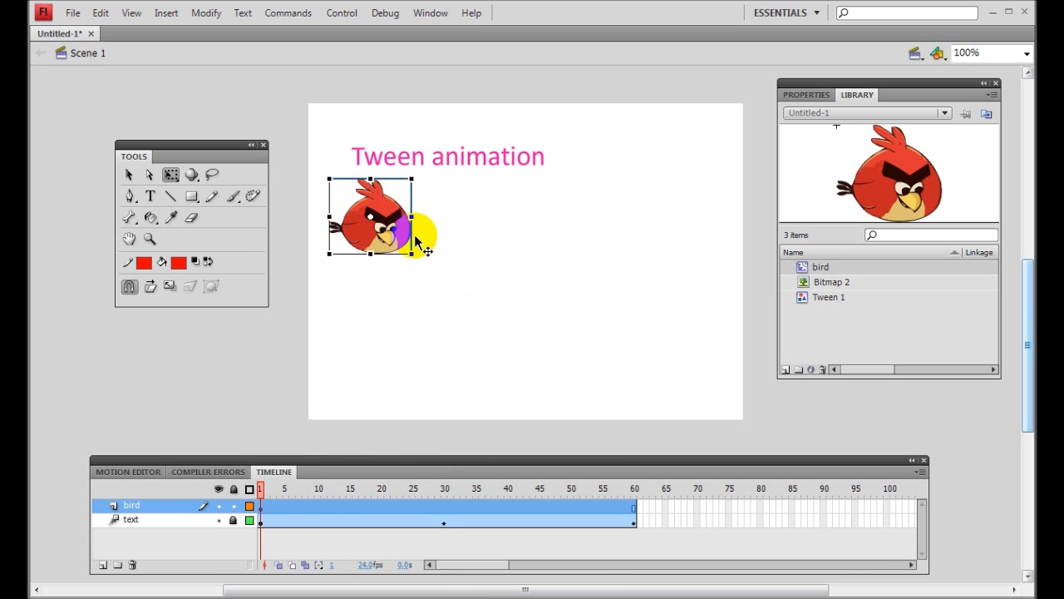
pyautogui.click(464, 235)
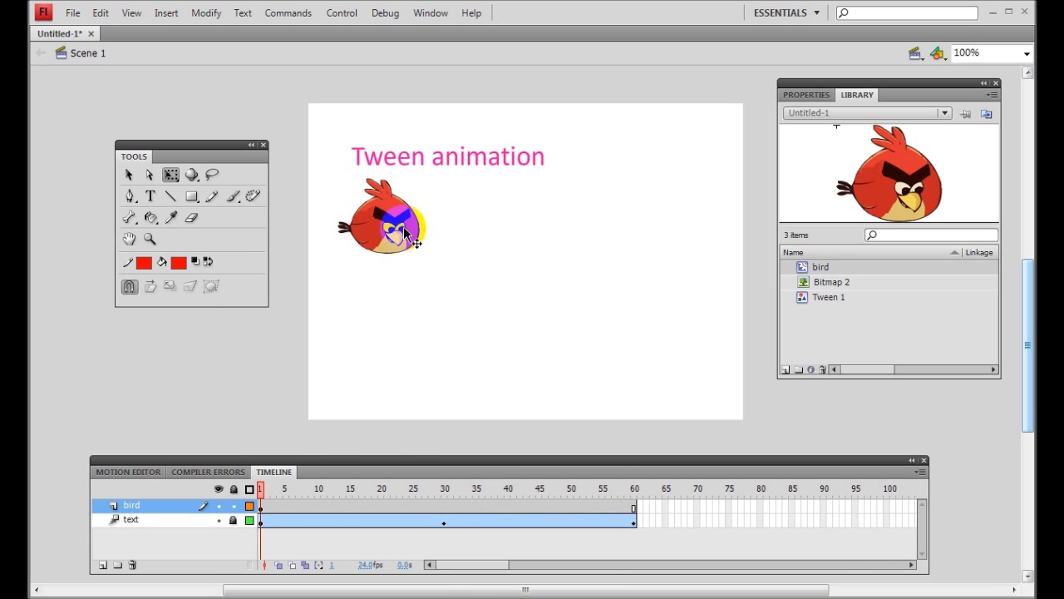
# Step: Create a motion tween on the bird and switch back to the Selection tool
pyautogui.rightClick(394, 224)
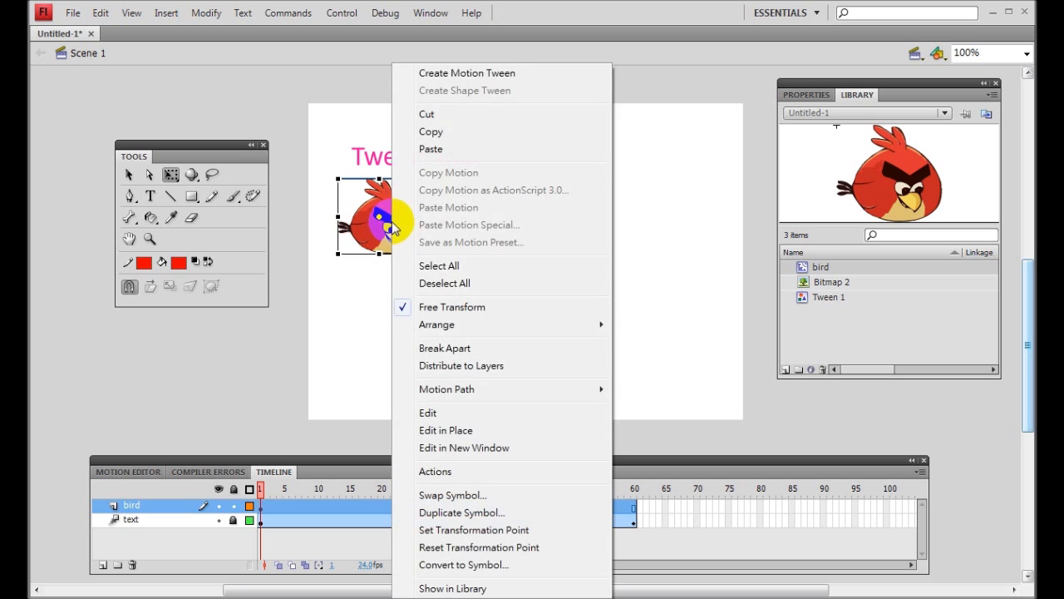
pyautogui.click(500, 73)
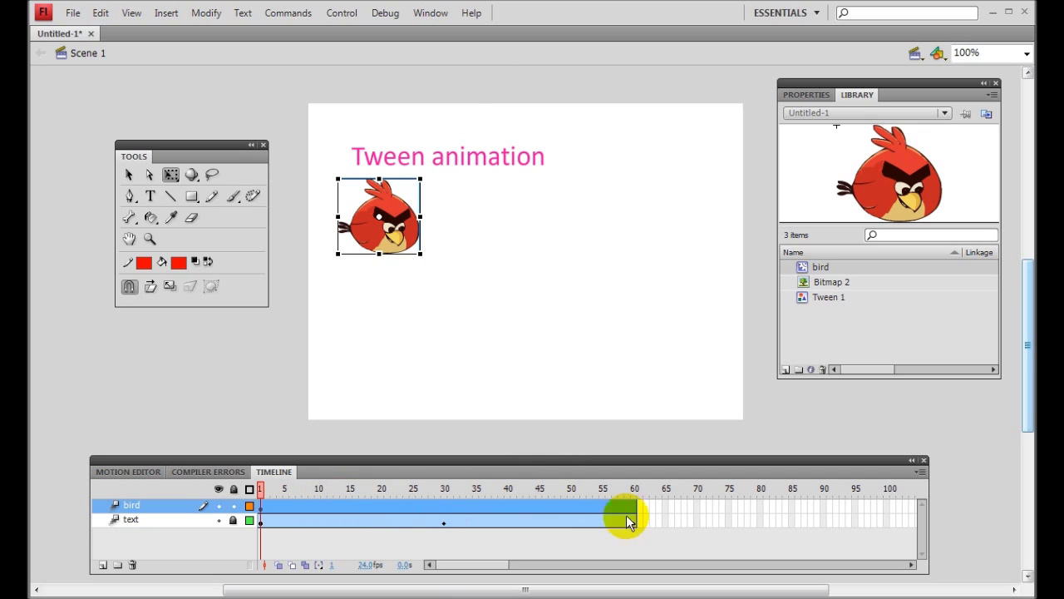
pyautogui.click(129, 174)
# Step: Try moving the bird to the stage's right side at frame 1, preview the playback, and undo the move
pyautogui.click(376, 218)
pyautogui.moveTo(376, 218); pyautogui.dragTo(689, 221)
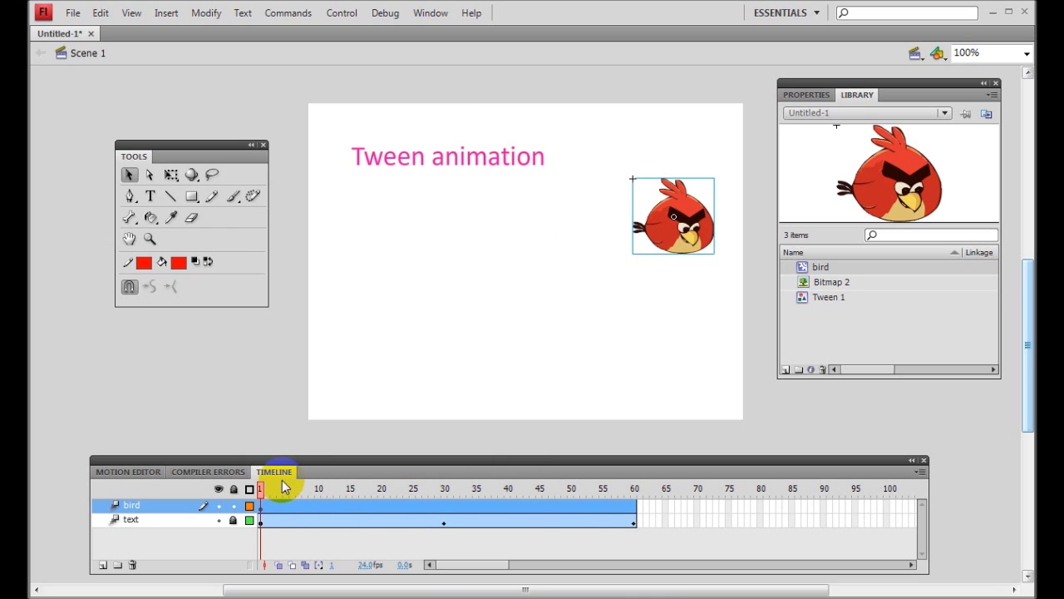
pyautogui.click(442, 463)
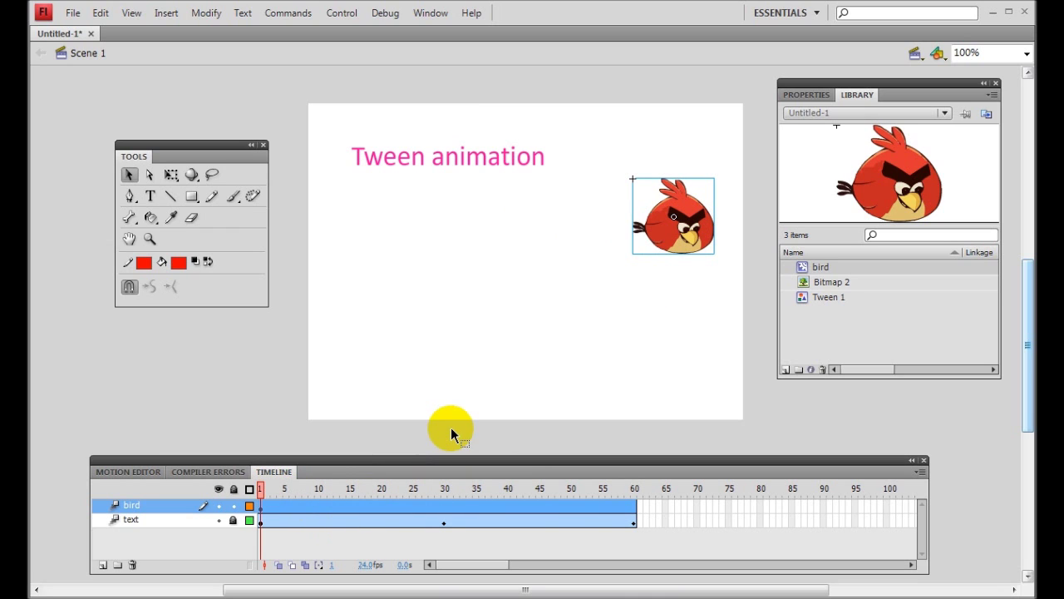
pyautogui.press('Return')
pyautogui.press('Return')
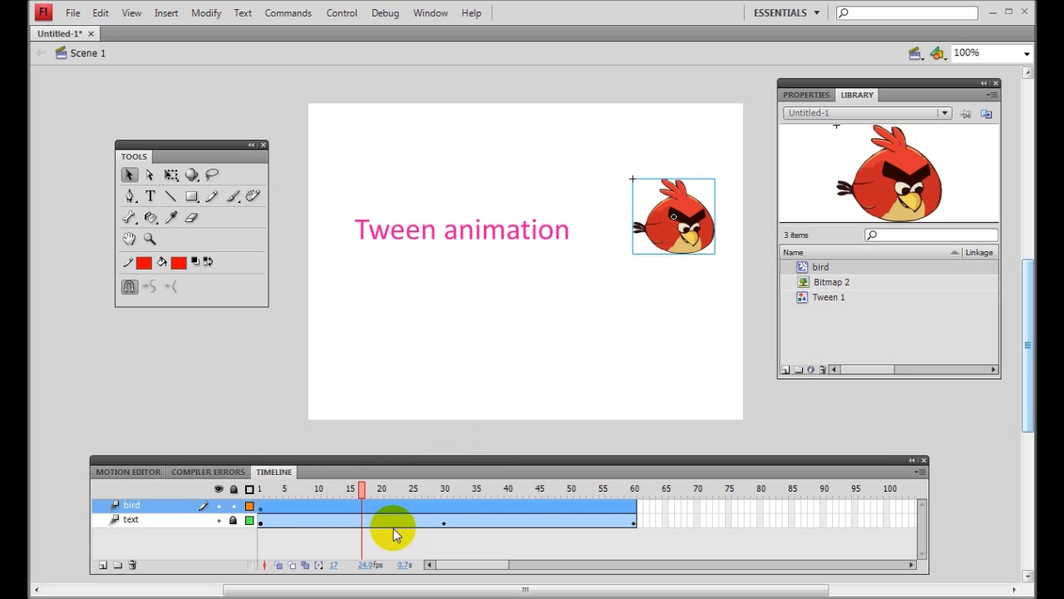
pyautogui.moveTo(364, 489); pyautogui.dragTo(261, 491)
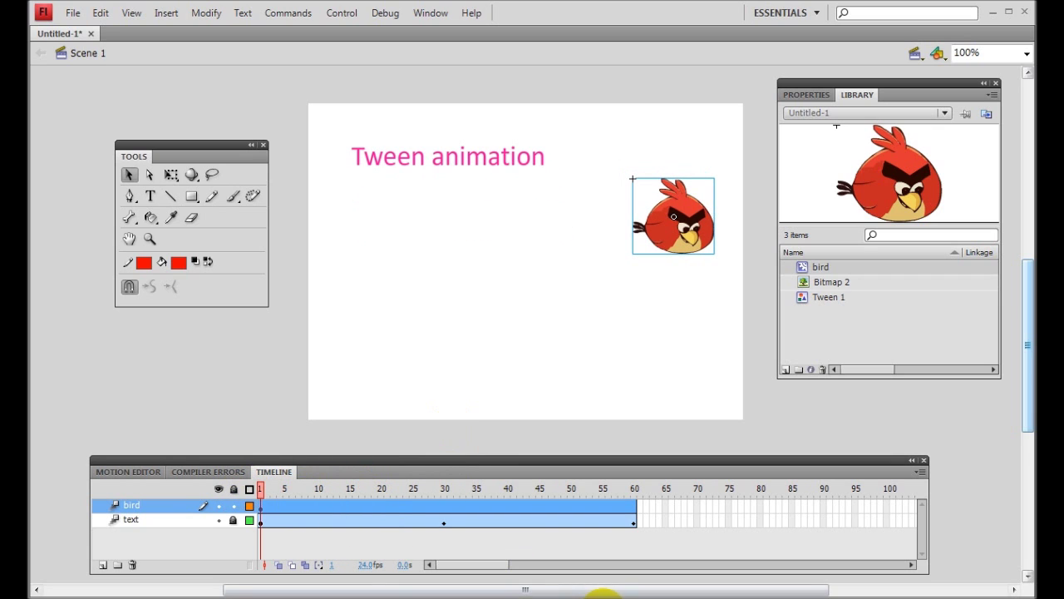
pyautogui.hotkey('ctrl', 'z')
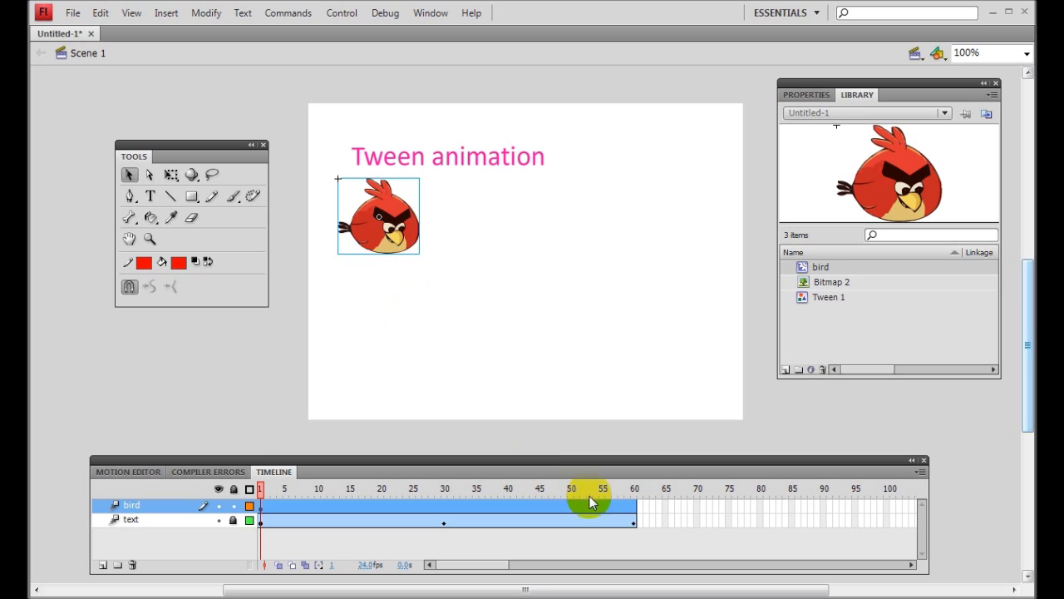
# Step: Insert a keyframe at frame 60 of the bird layer, move the bird straight across to the stage's right side, and preview it
pyautogui.click(633, 504)
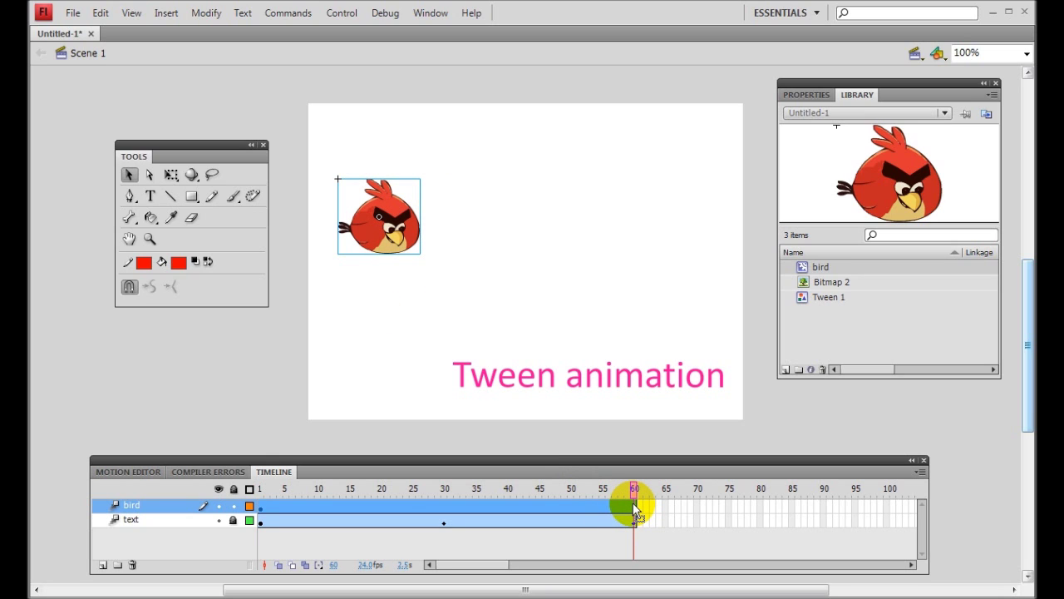
pyautogui.rightClick(633, 502)
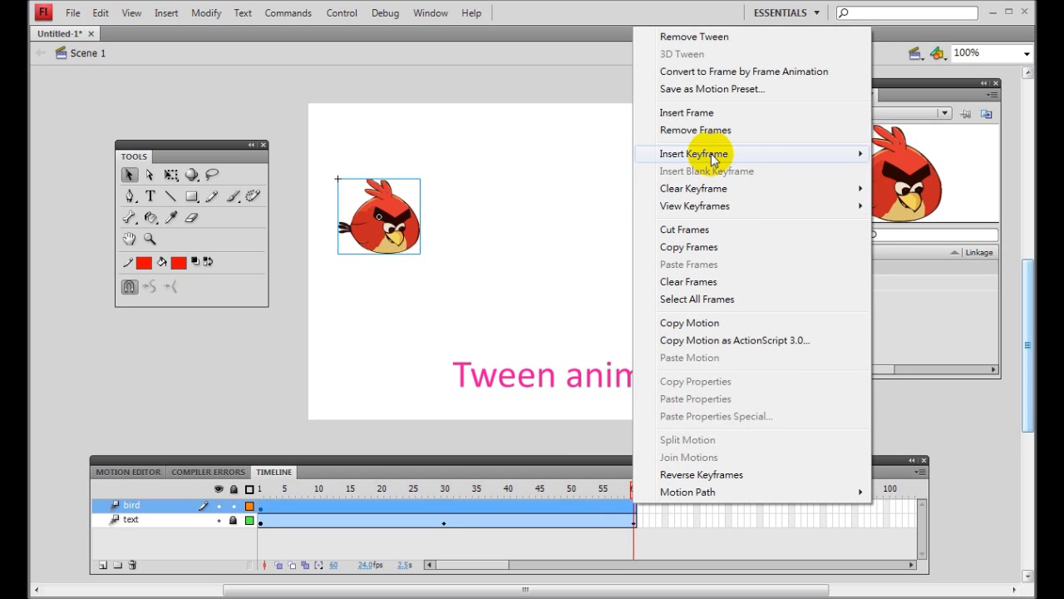
pyautogui.moveTo(712, 155)
pyautogui.click(925, 259)
pyautogui.moveTo(405, 230); pyautogui.dragTo(696, 229)
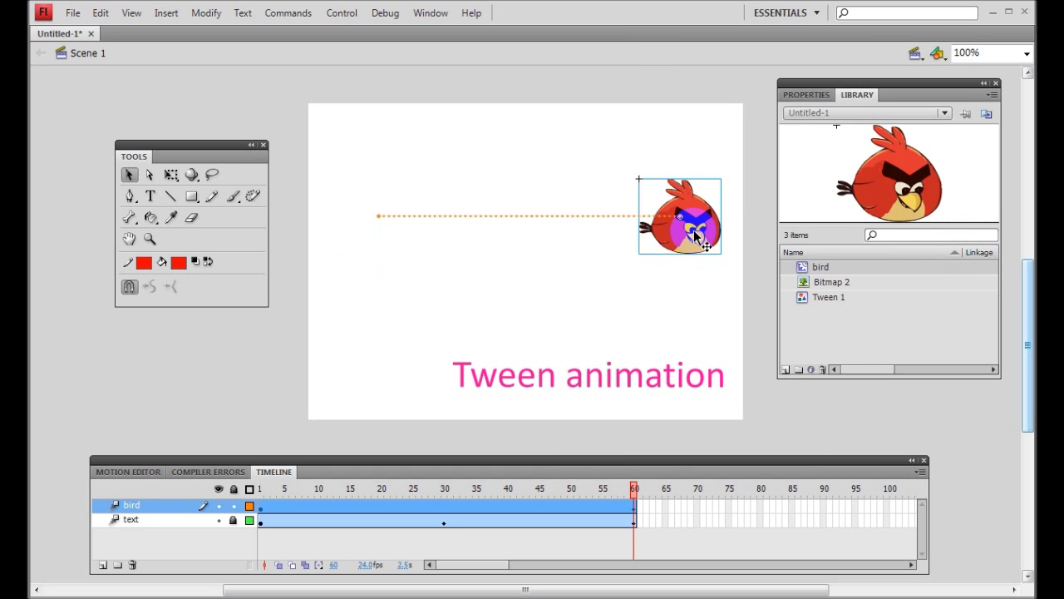
pyautogui.press('Return')
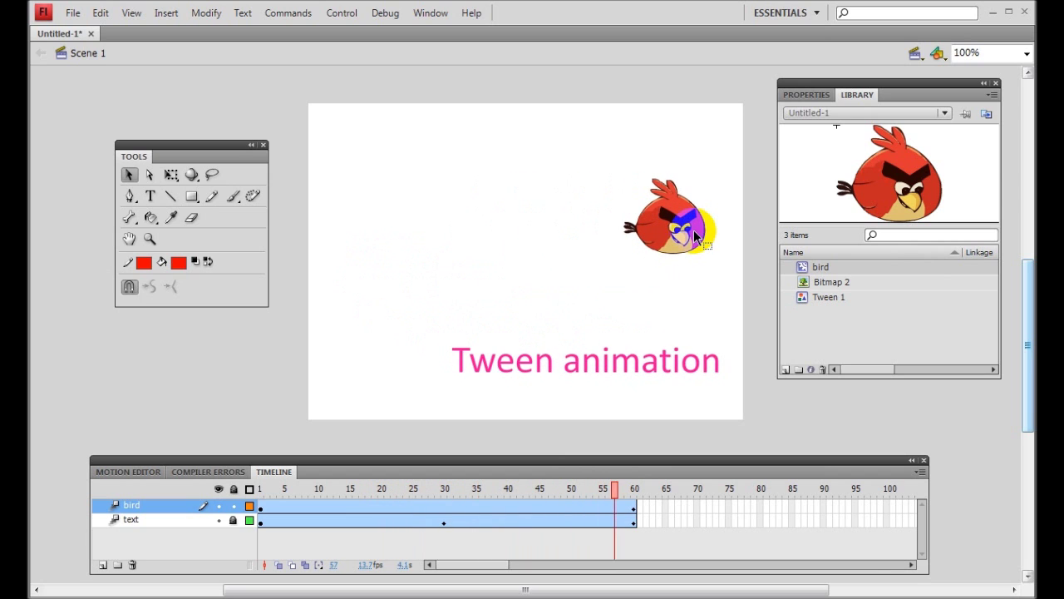
pyautogui.press('Return')
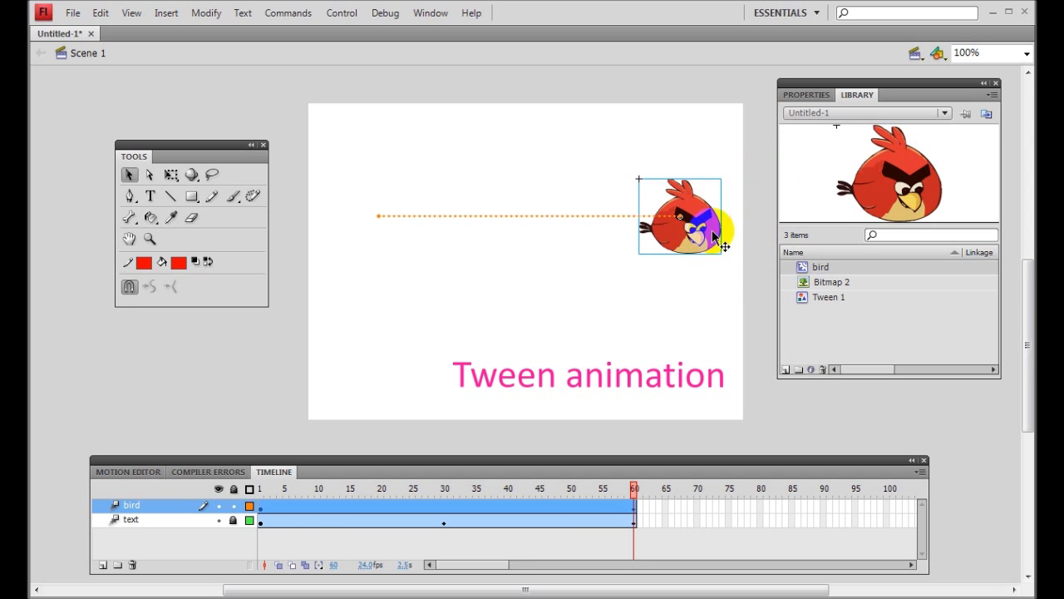
# Step: Set the ease of the bird's motion tween to 100 out and play the animation
pyautogui.click(808, 95)
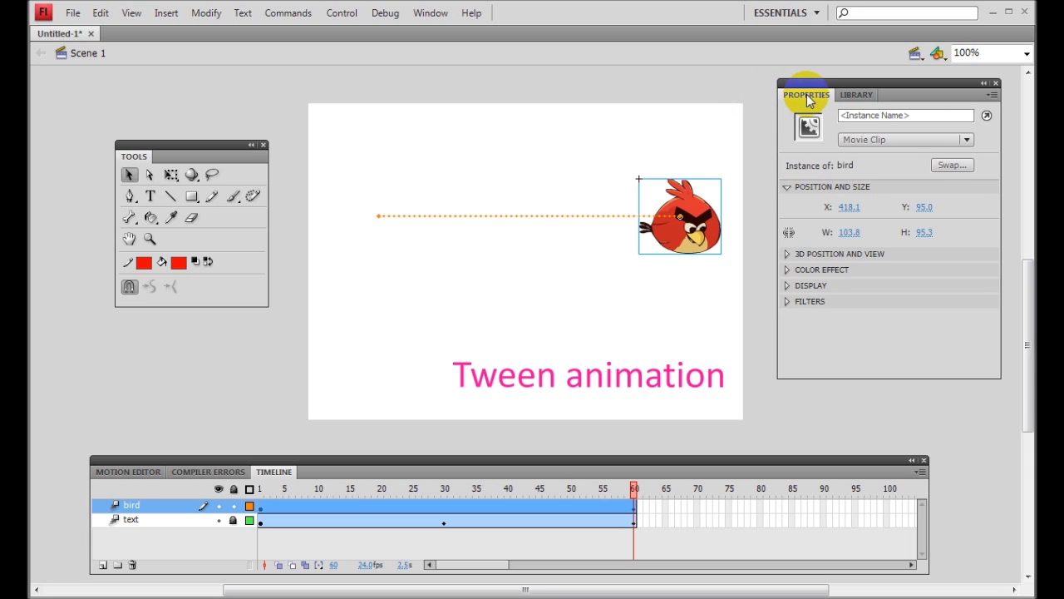
pyautogui.click(438, 15)
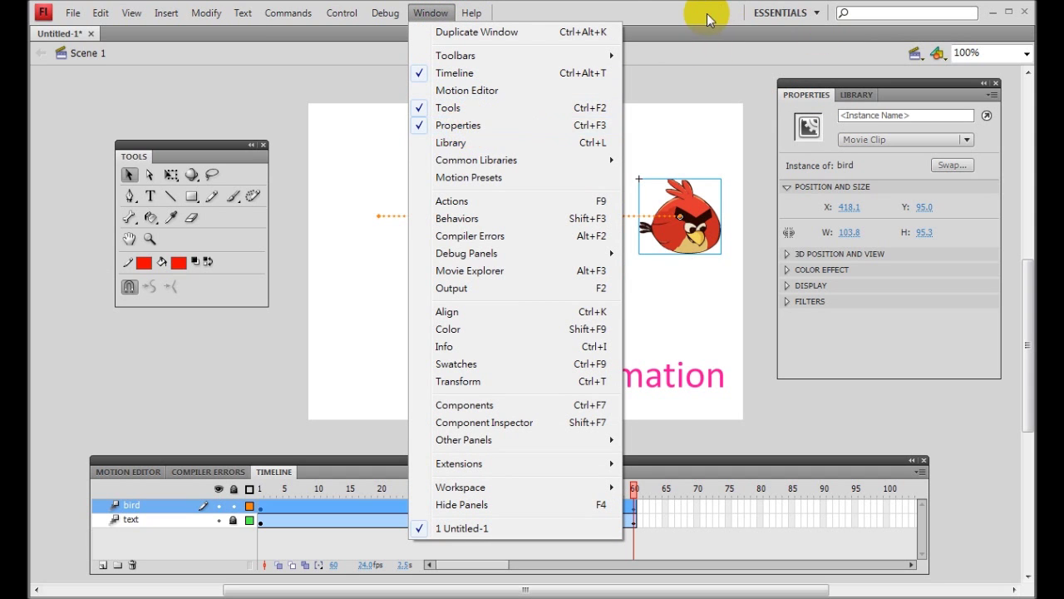
pyautogui.click(760, 82)
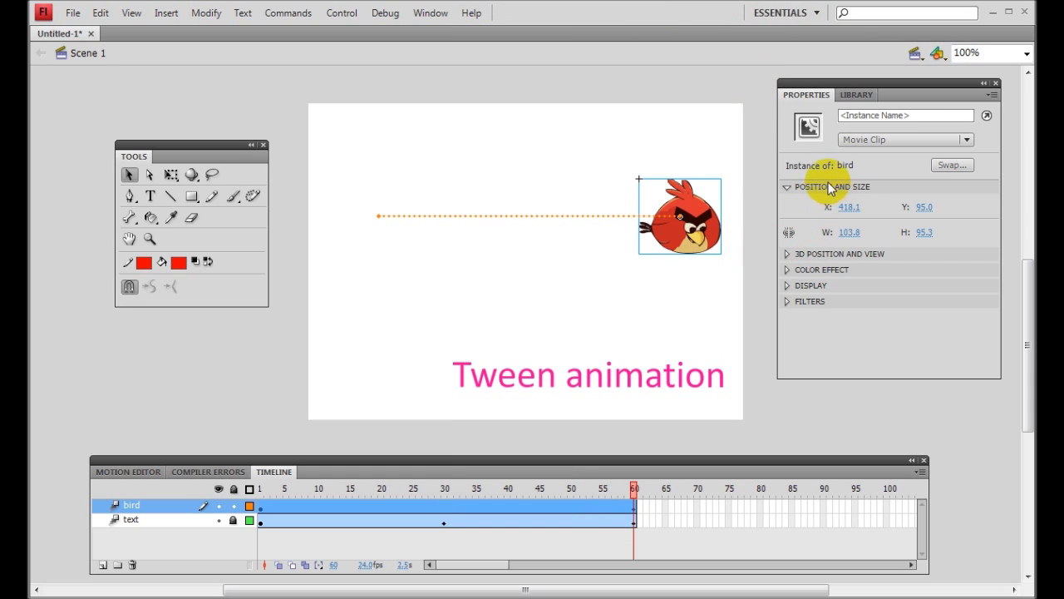
pyautogui.click(675, 237)
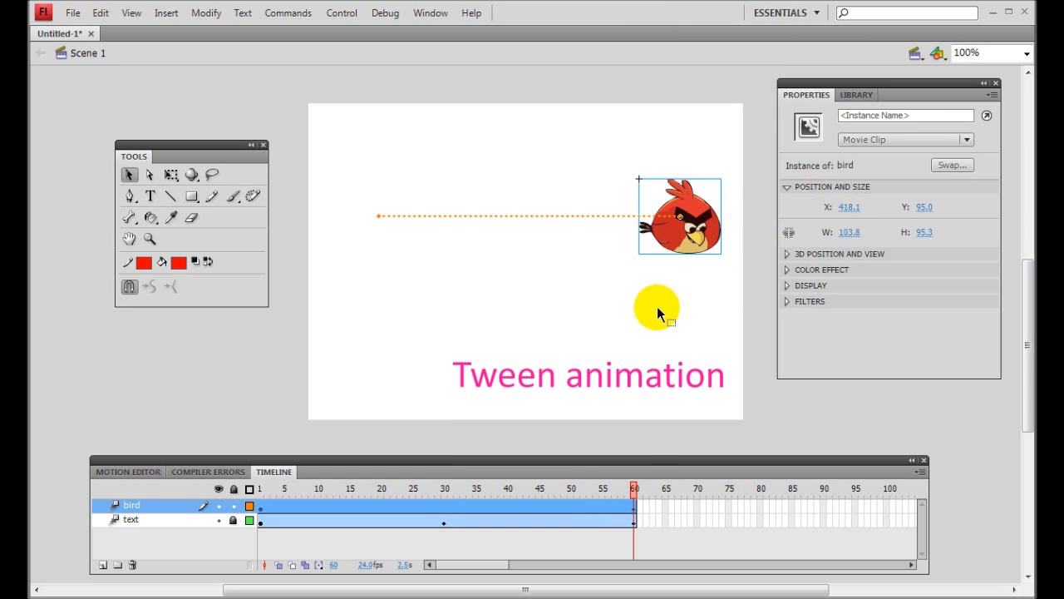
pyautogui.click(634, 511)
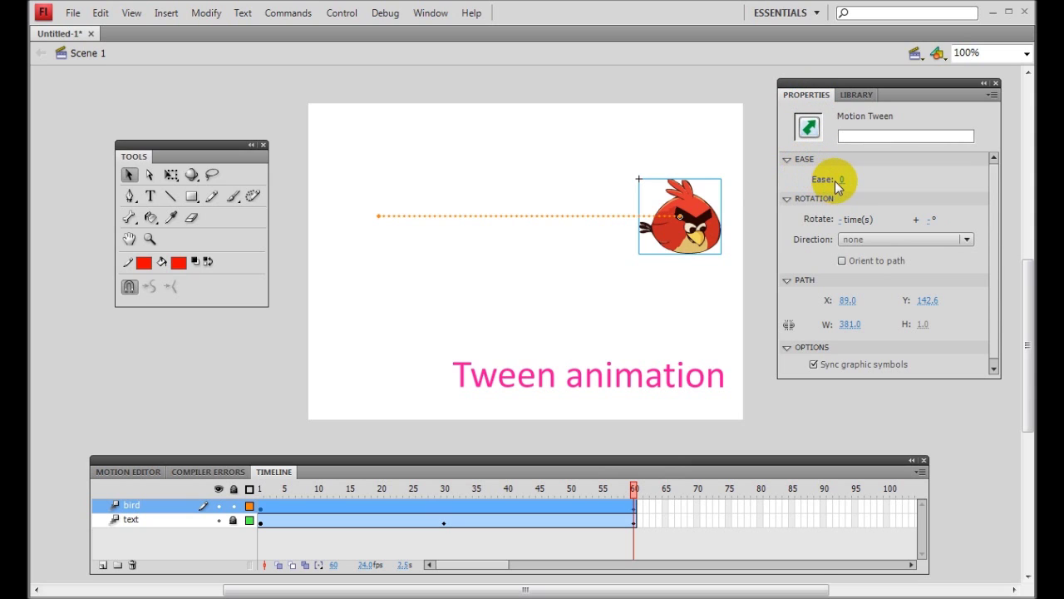
pyautogui.moveTo(842, 185); pyautogui.dragTo(928, 182)
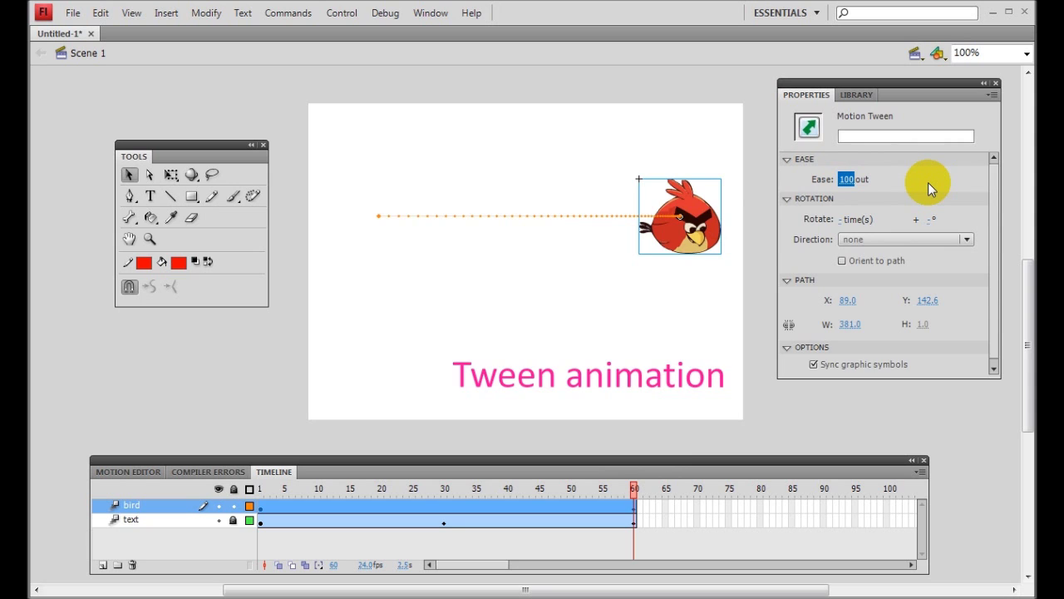
pyautogui.press('Return')
pyautogui.press('Return')
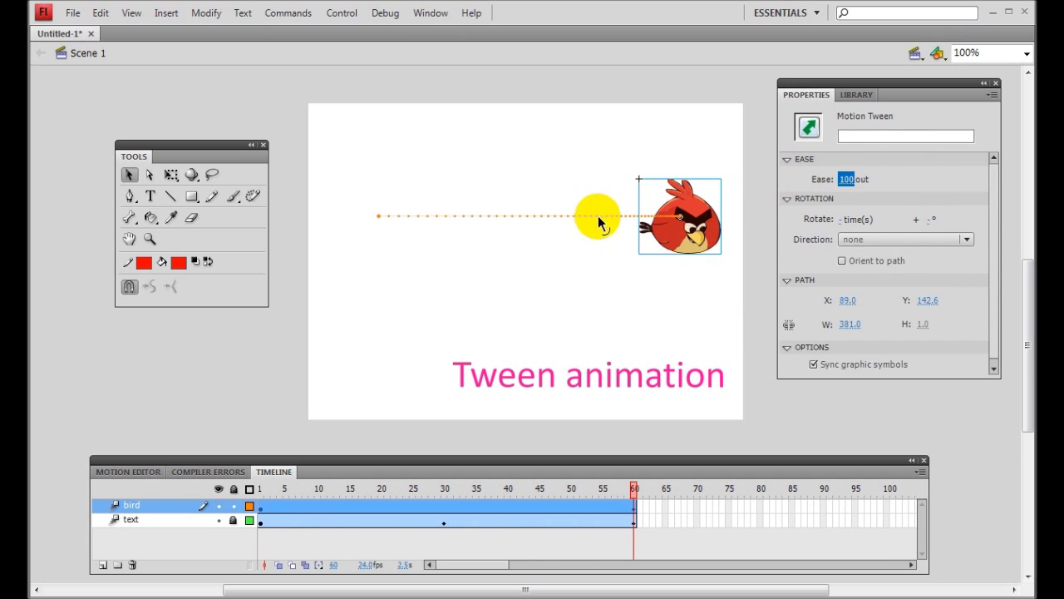
# Step: Set the ease of the bird's motion tween to -100 in and play the animation
pyautogui.click(657, 226)
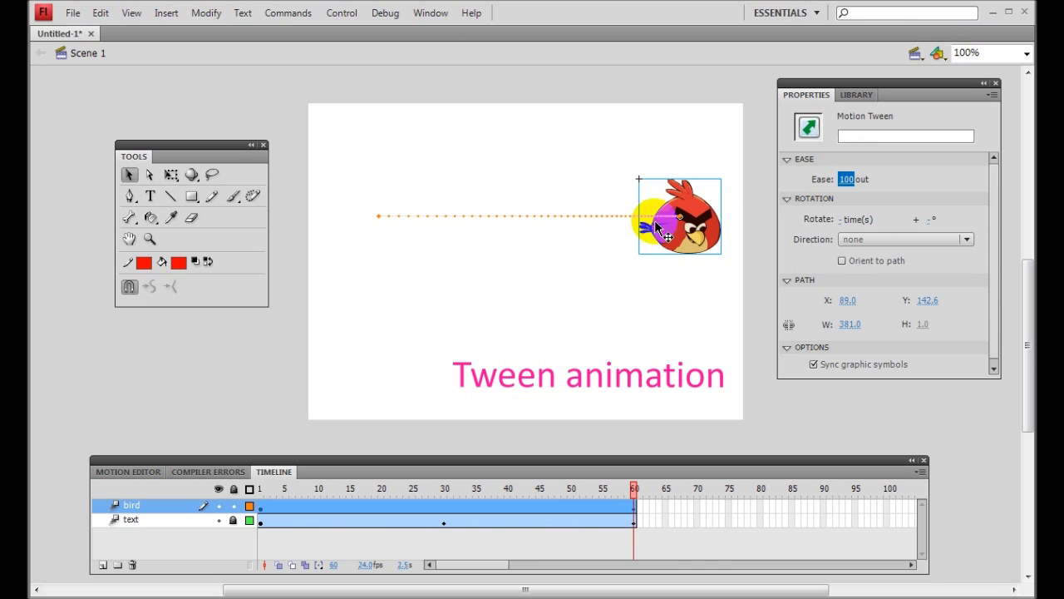
pyautogui.click(677, 218)
pyautogui.click(683, 224)
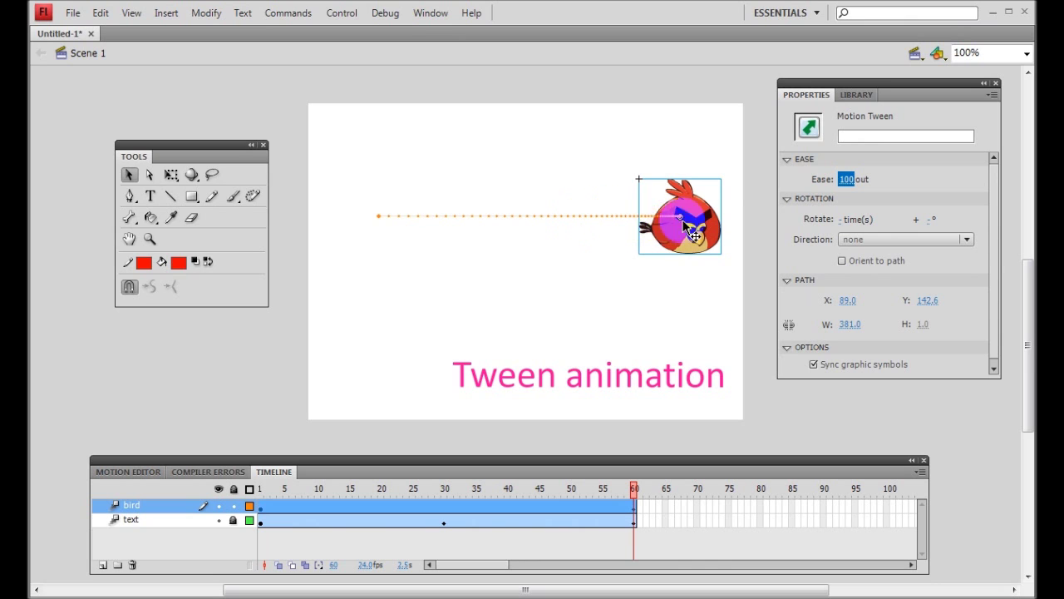
pyautogui.click(846, 182)
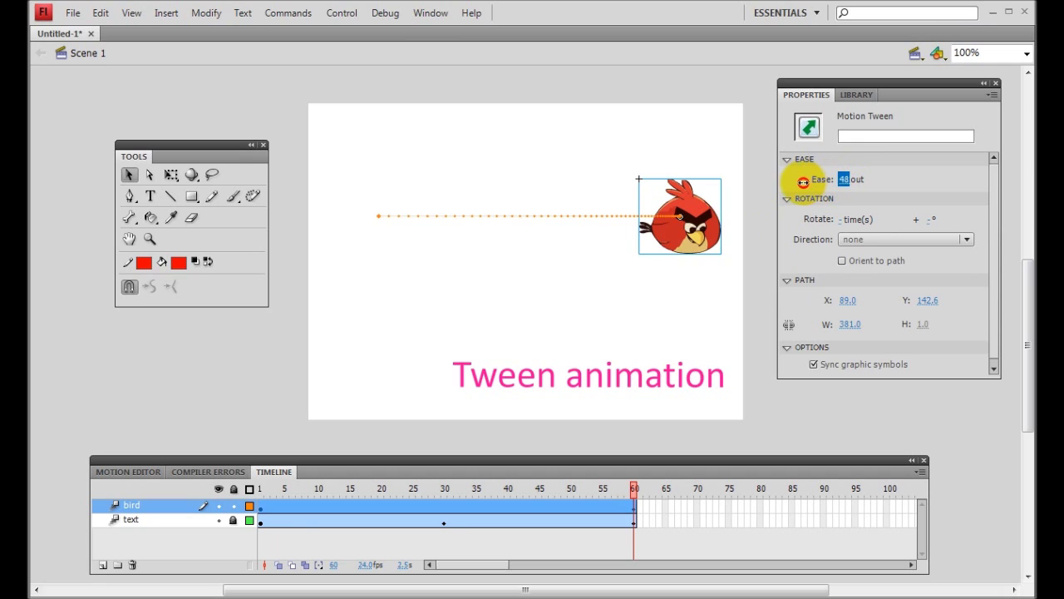
pyautogui.moveTo(765, 181); pyautogui.dragTo(636, 183)
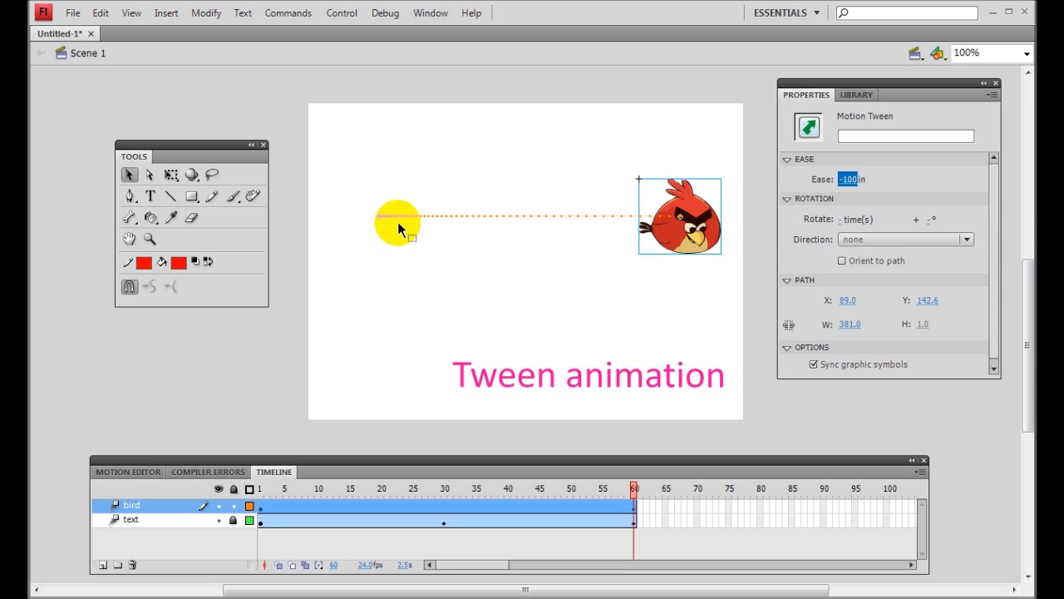
pyautogui.press('Return')
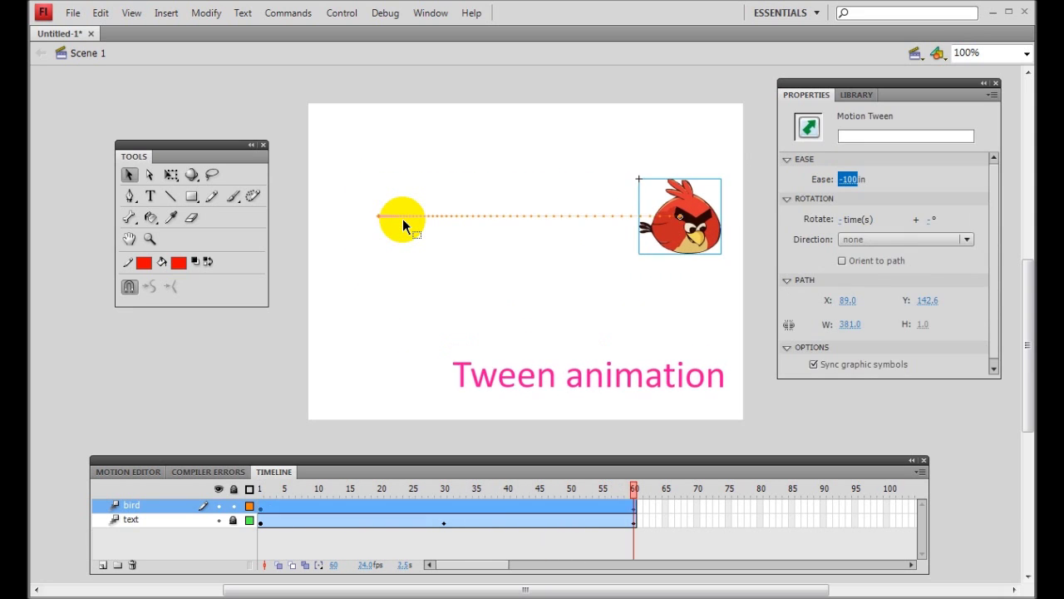
pyautogui.press('Return')
pyautogui.click(73, 13)
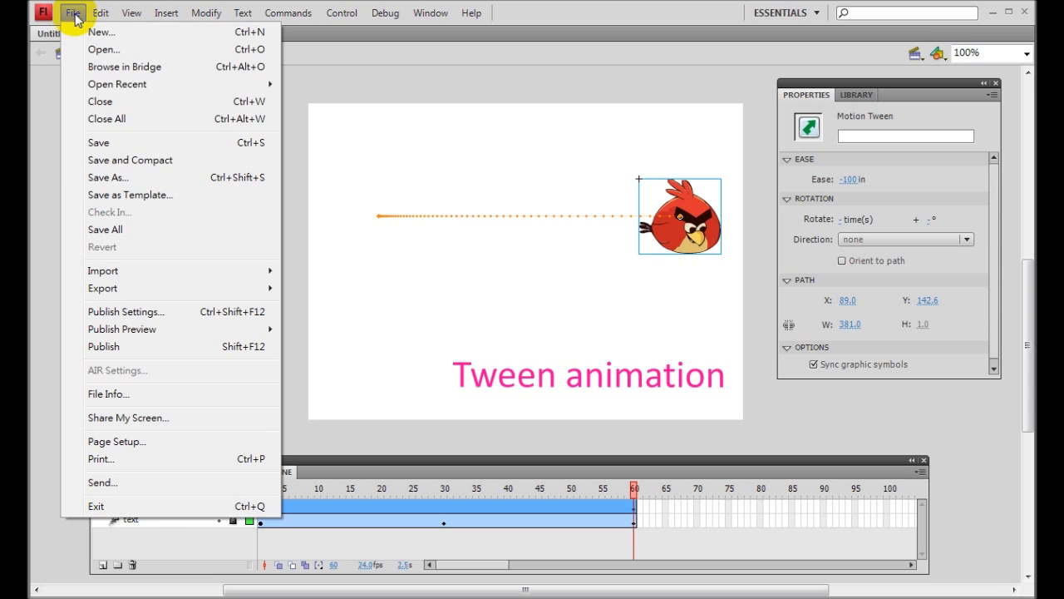
pyautogui.click(155, 177)
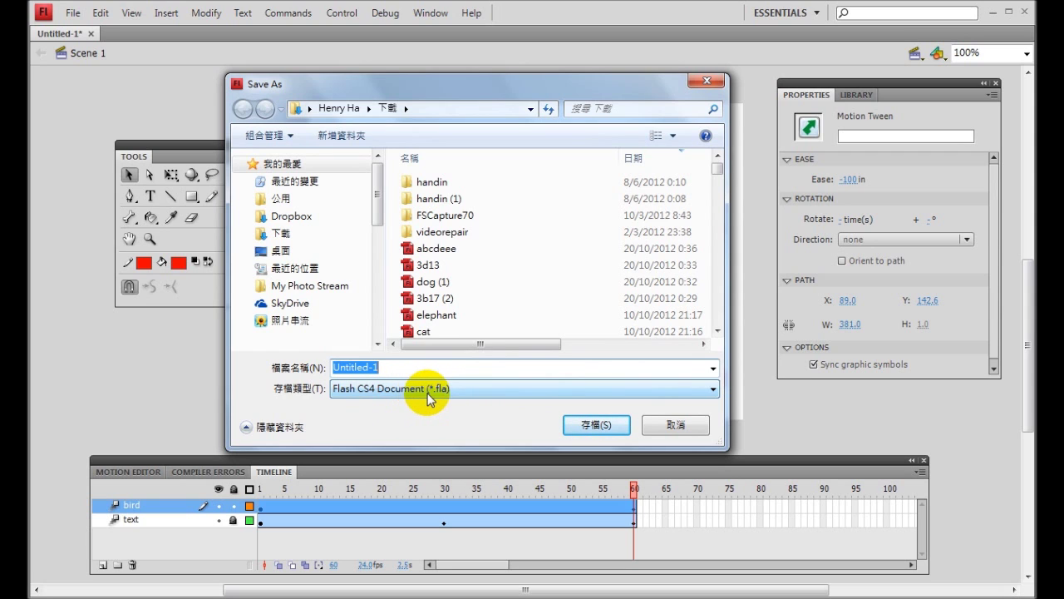
pyautogui.click(677, 423)
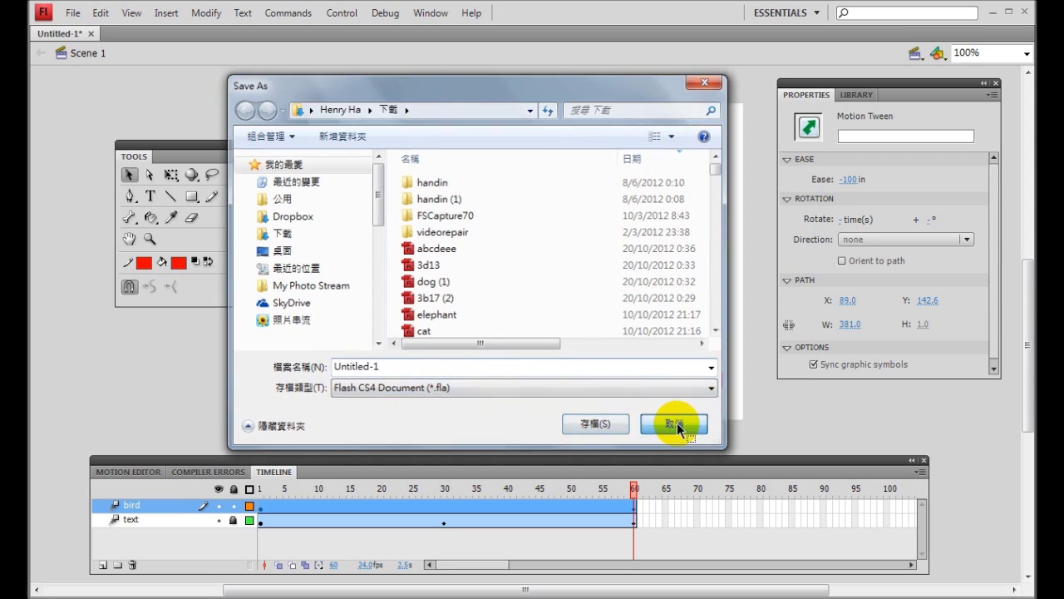
# Step: Start exporting the animation as a movie and open the list of available export file types
pyautogui.click(74, 14)
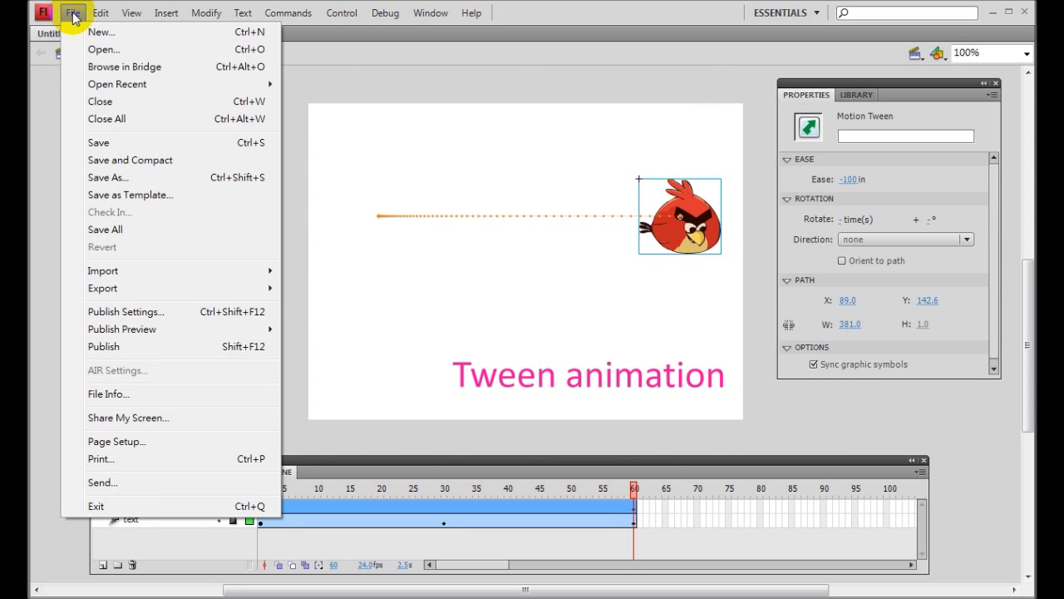
pyautogui.moveTo(155, 329)
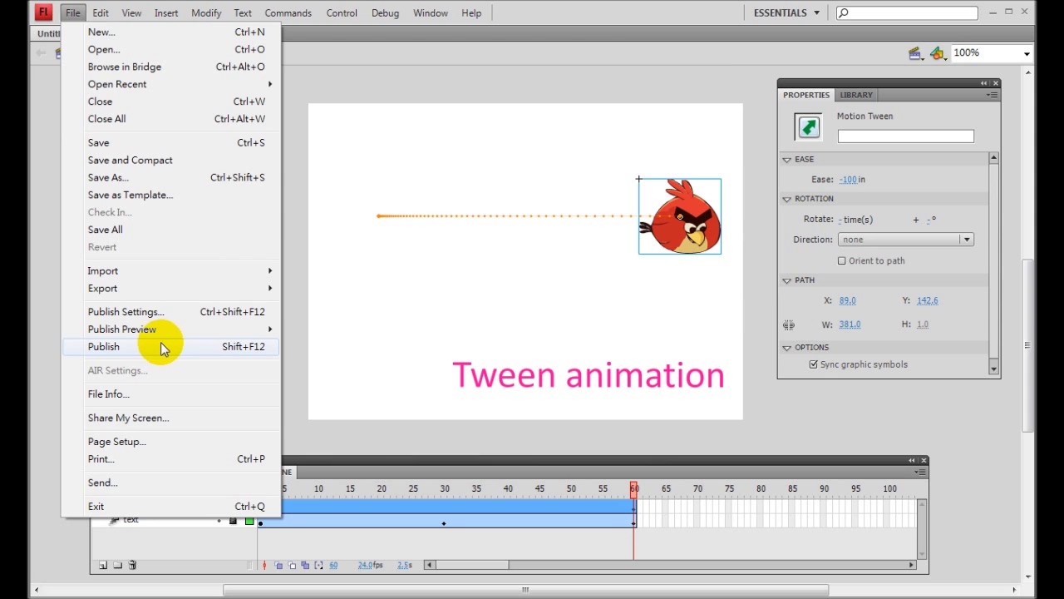
pyautogui.moveTo(145, 293)
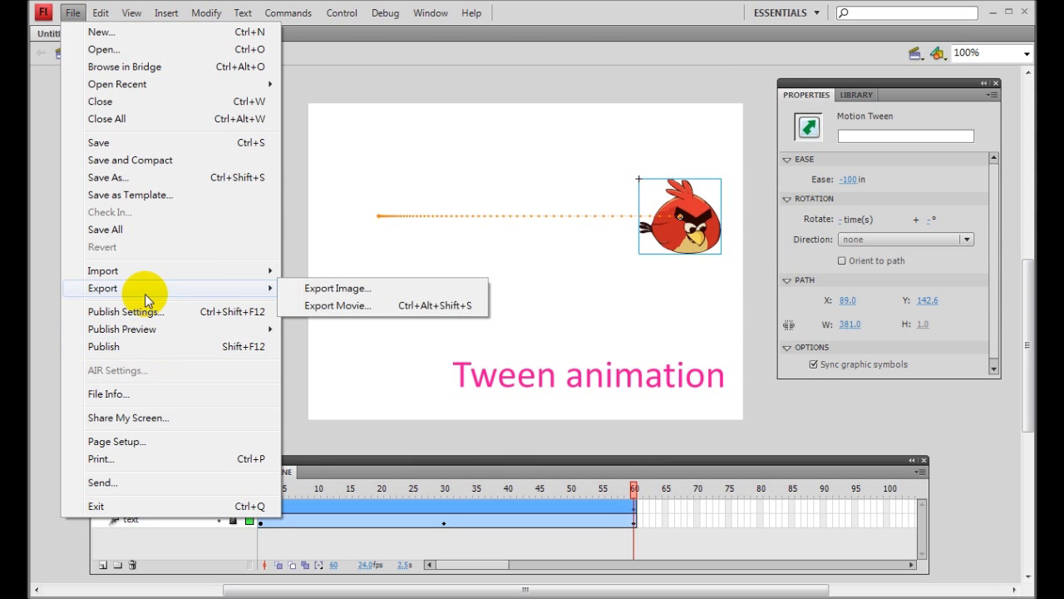
pyautogui.click(358, 307)
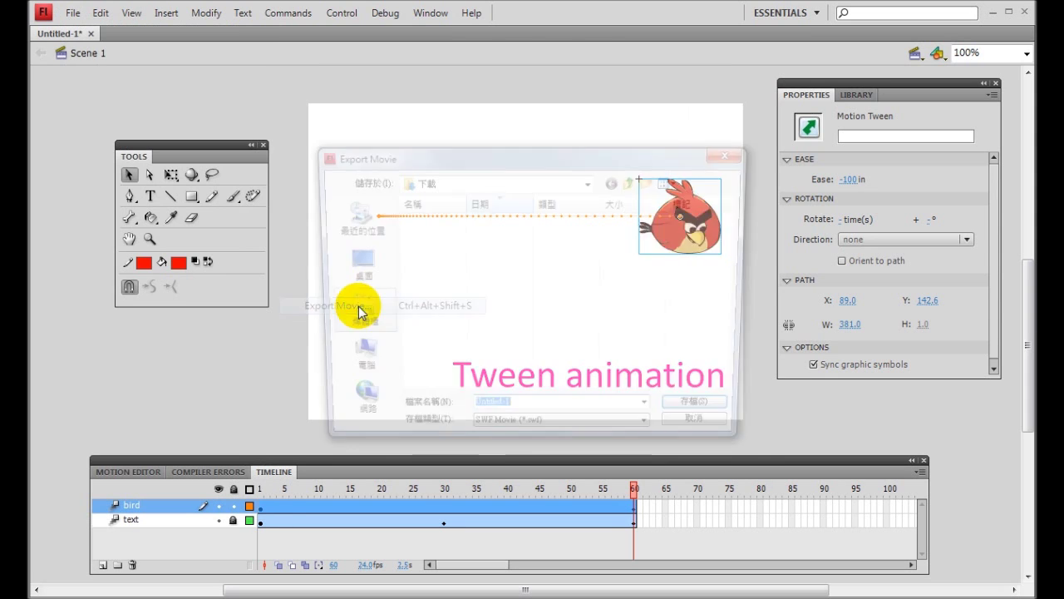
pyautogui.click(536, 435)
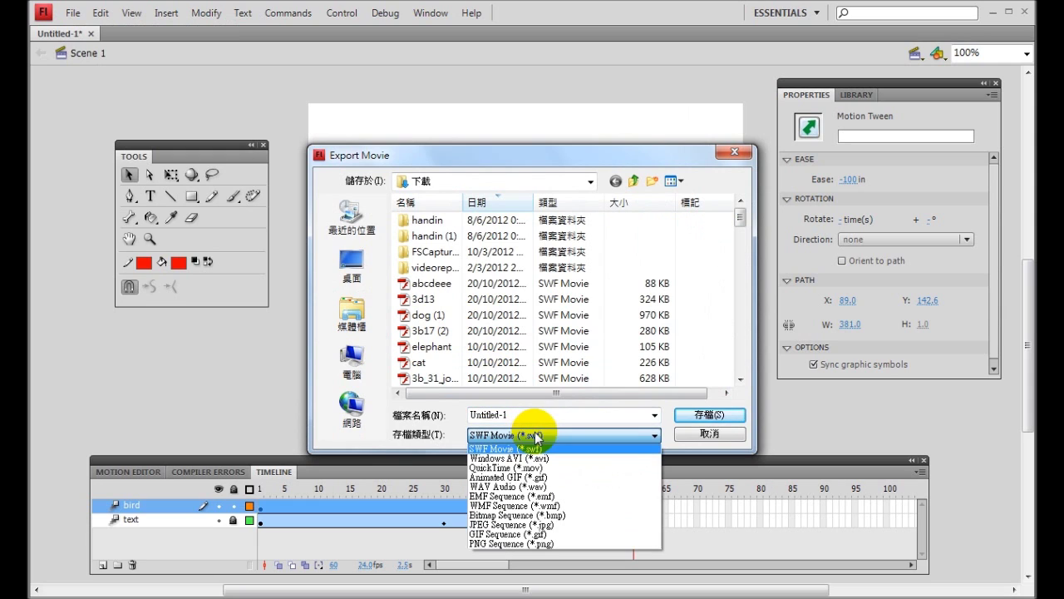